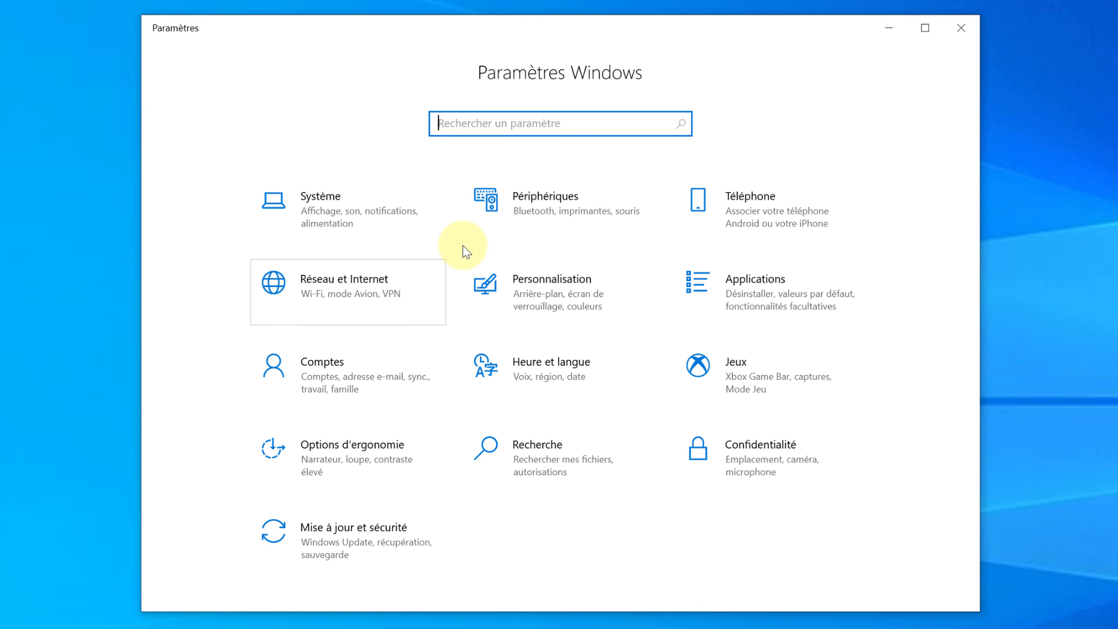
Open the Comptes tile to reach the Vos informations account page
{"action": "left_click", "coordinate": [338, 370]}
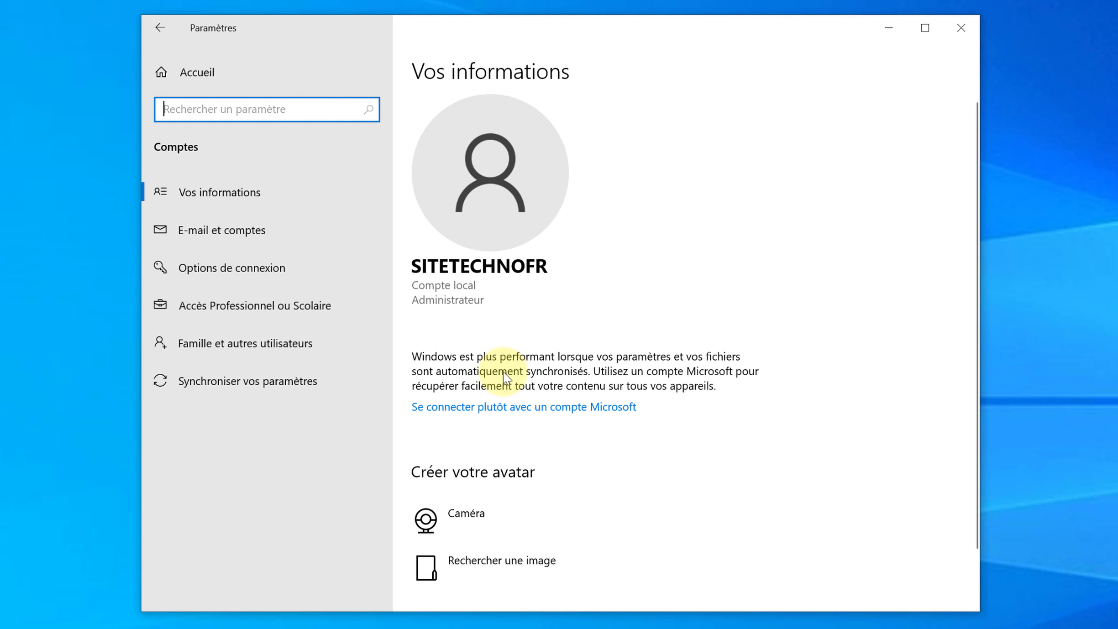
Choose to sign in with a Microsoft account instead of the local account
{"action": "left_click", "coordinate": [477, 407]}
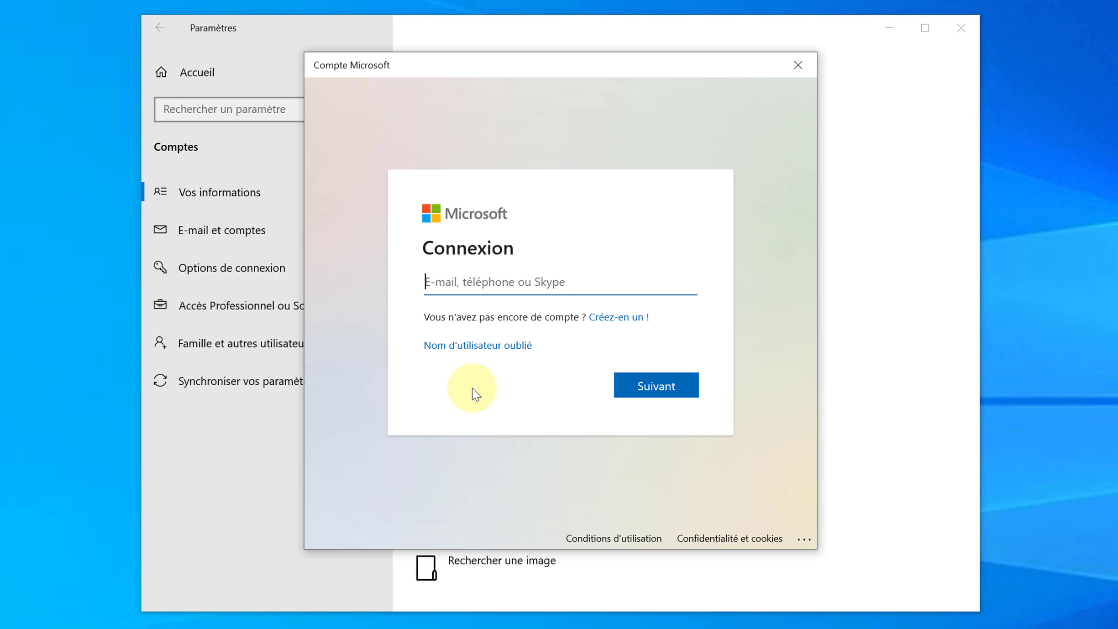
Sign in with the Microsoft account's e-mail address and password
{"action": "type", "text": "adresse"}
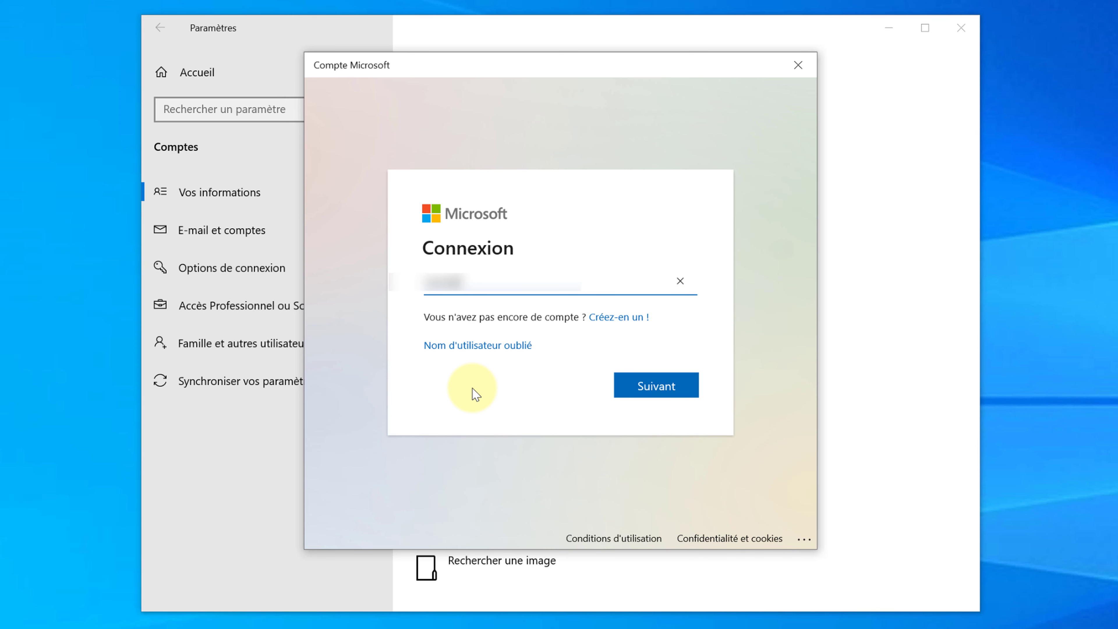
{"action": "type", "text": "@gmail.com"}
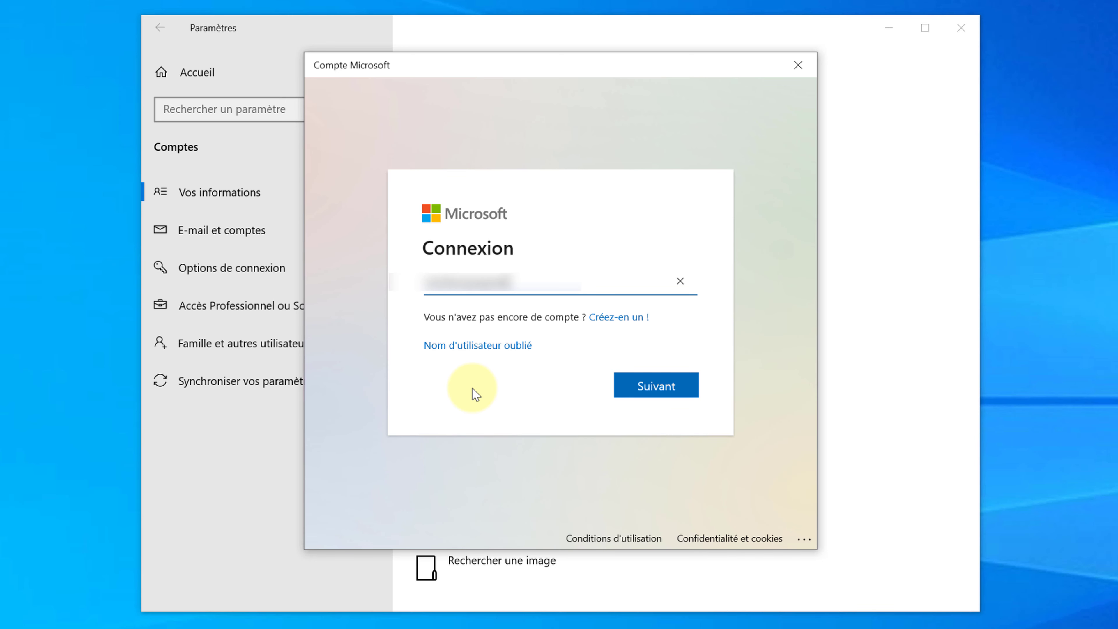
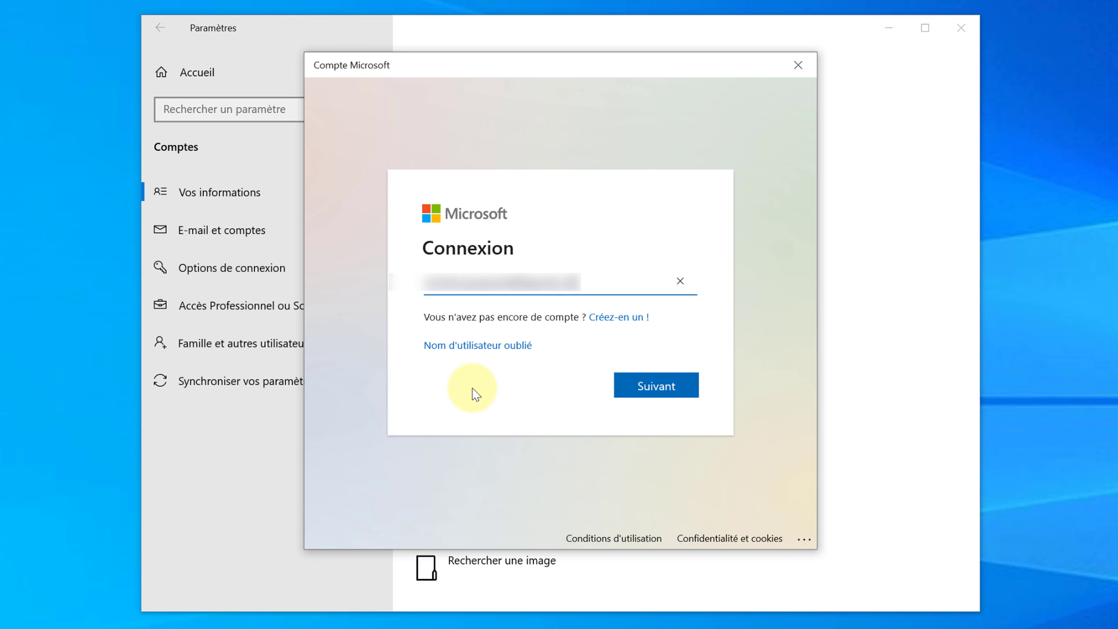
{"action": "left_click", "coordinate": [618, 389]}
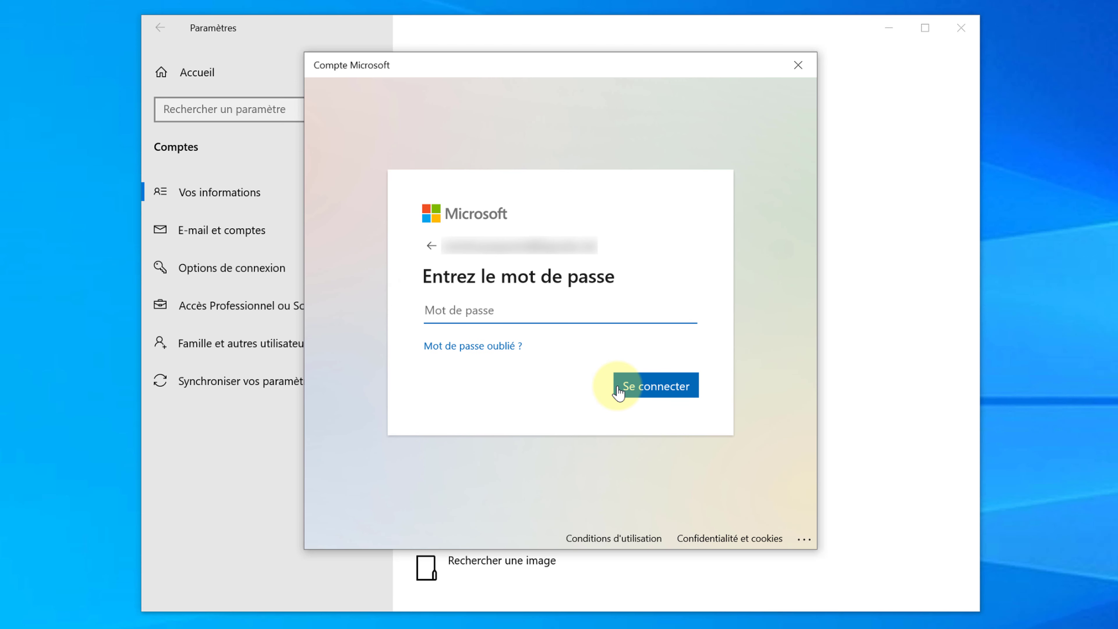
{"action": "type", "text": "••••••••••••"}
{"action": "left_click", "coordinate": [618, 389]}
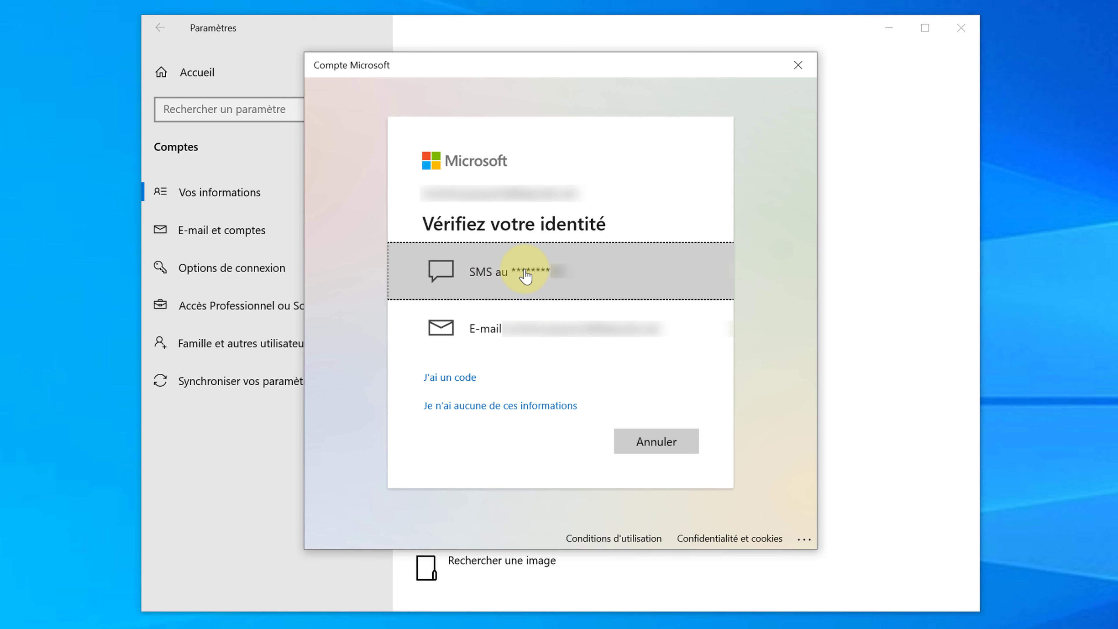
Verify identity by SMS, confirming the phone's last four digits and entering the received security code
{"action": "left_click", "coordinate": [538, 279]}
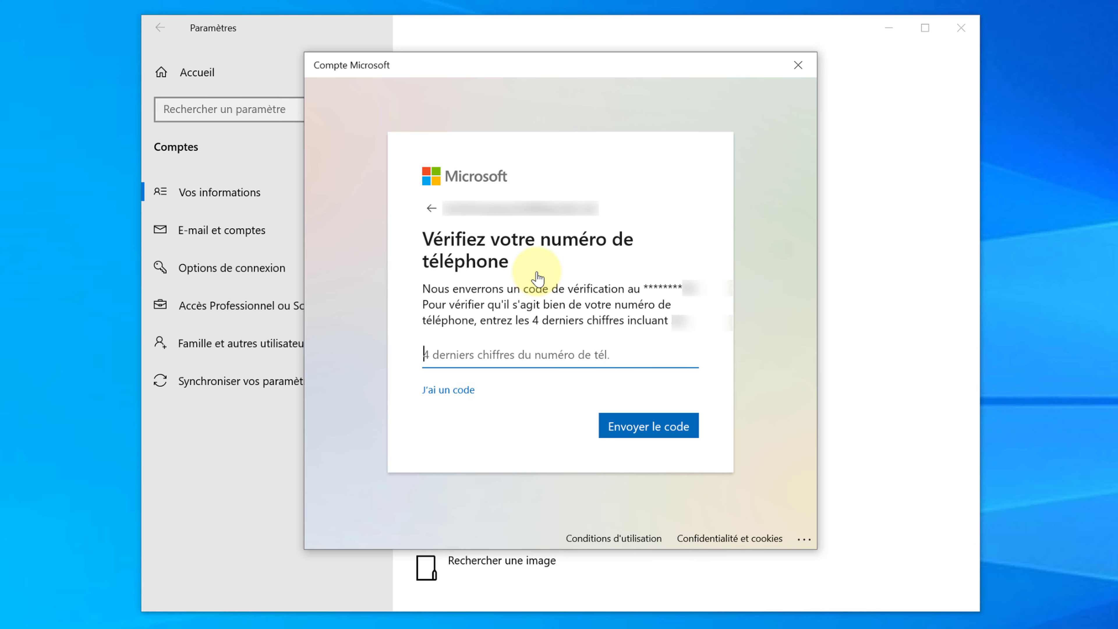
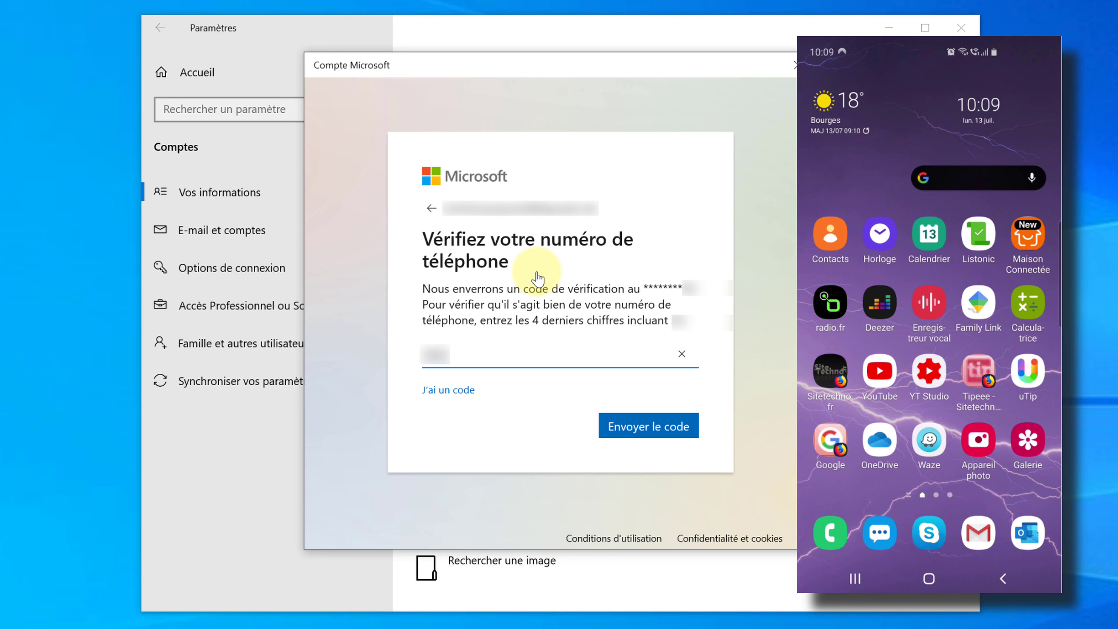
{"action": "left_click", "coordinate": [640, 429]}
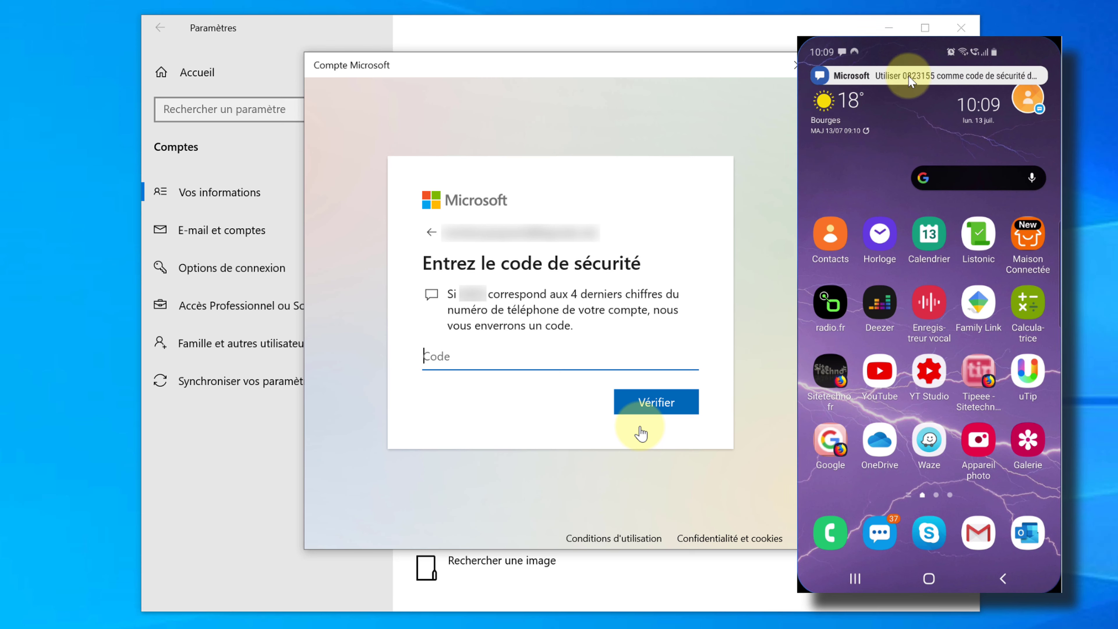
{"action": "left_click", "coordinate": [910, 78]}
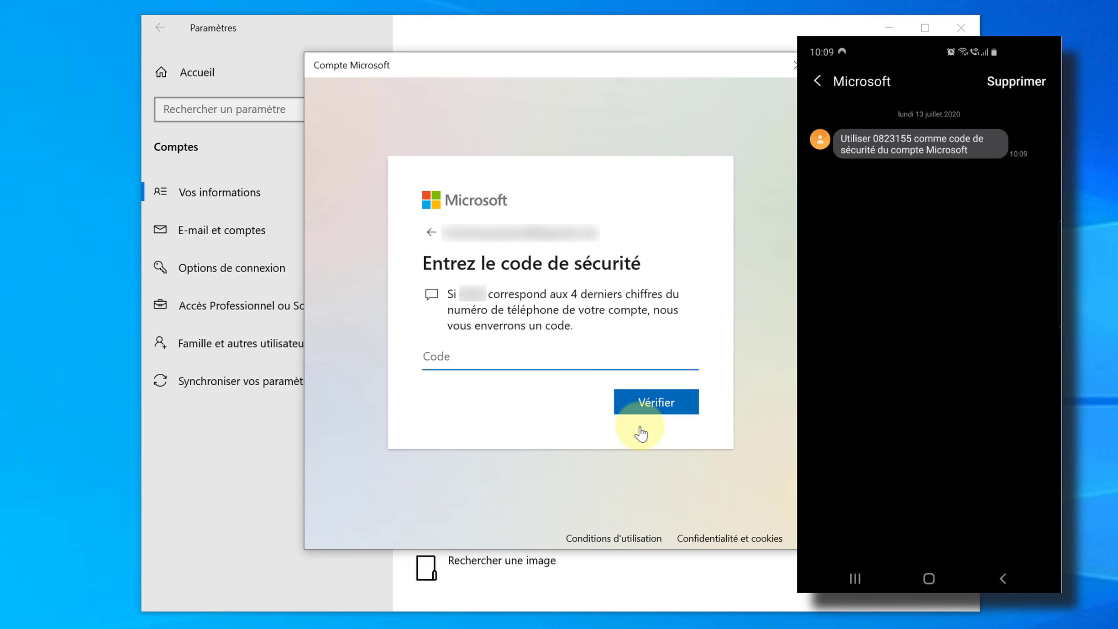
{"action": "left_click", "coordinate": [638, 410]}
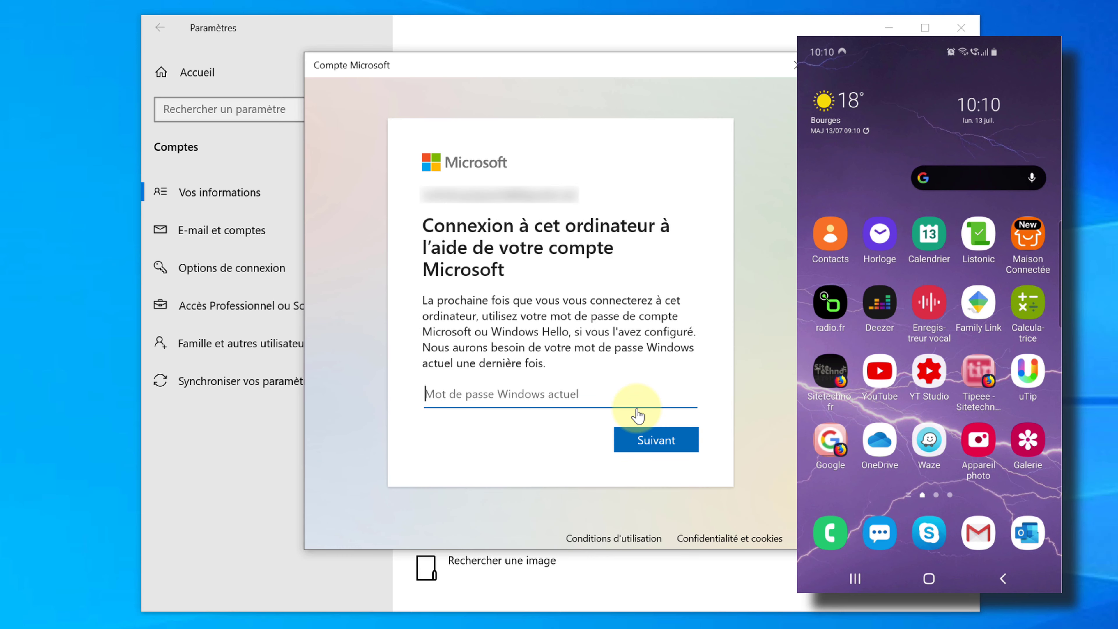
Confirm signing in to this PC with the Microsoft account and proceed to Windows Hello PIN creation
{"action": "left_click", "coordinate": [634, 439]}
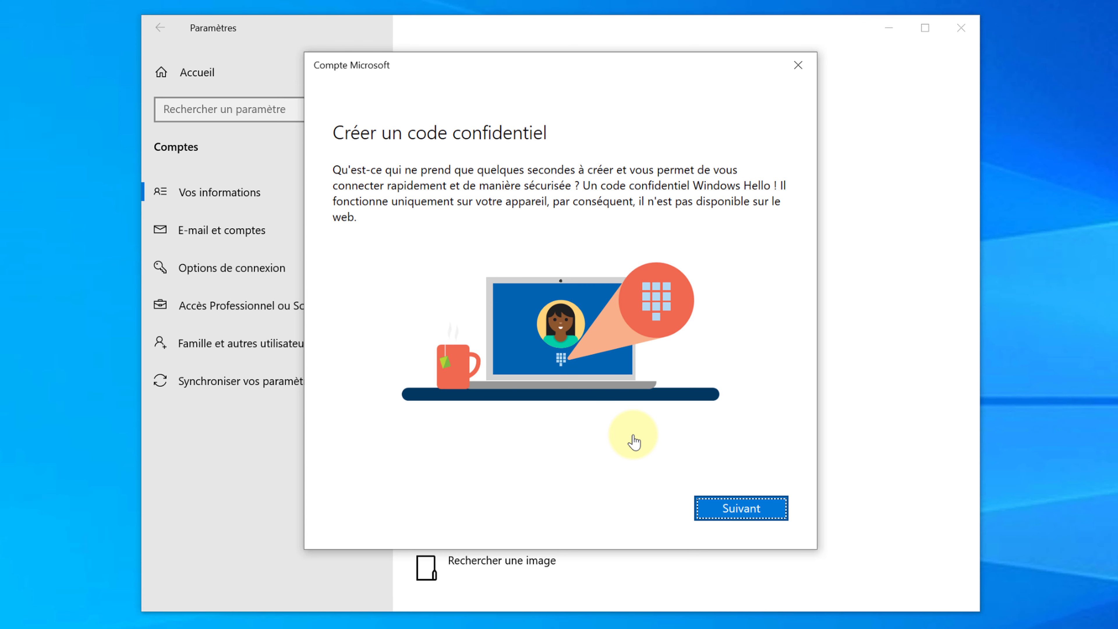
{"action": "left_click", "coordinate": [726, 508]}
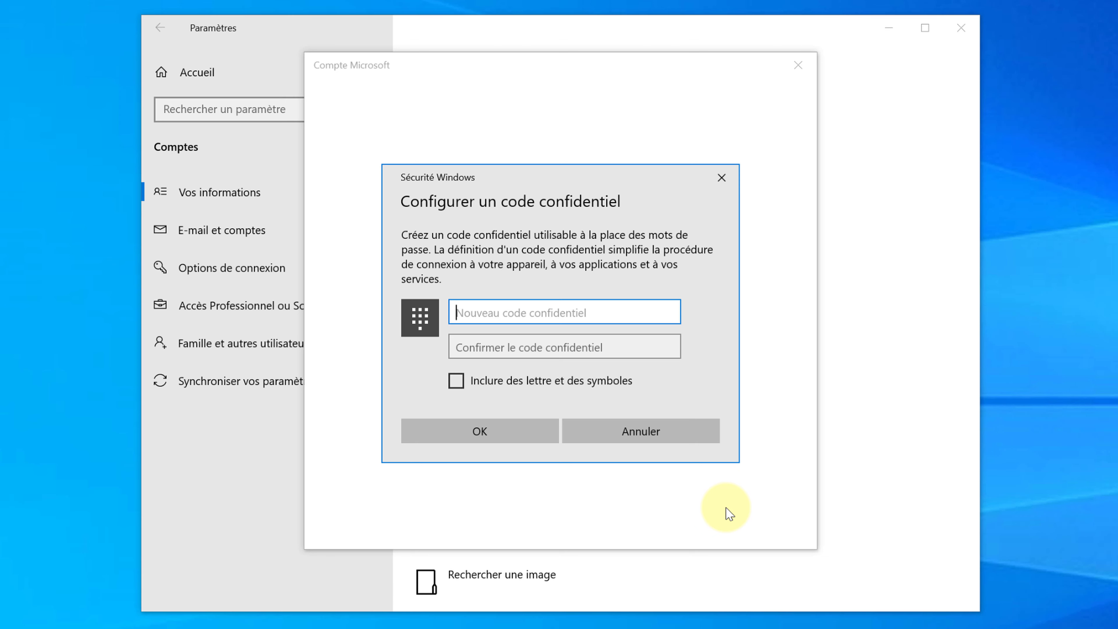
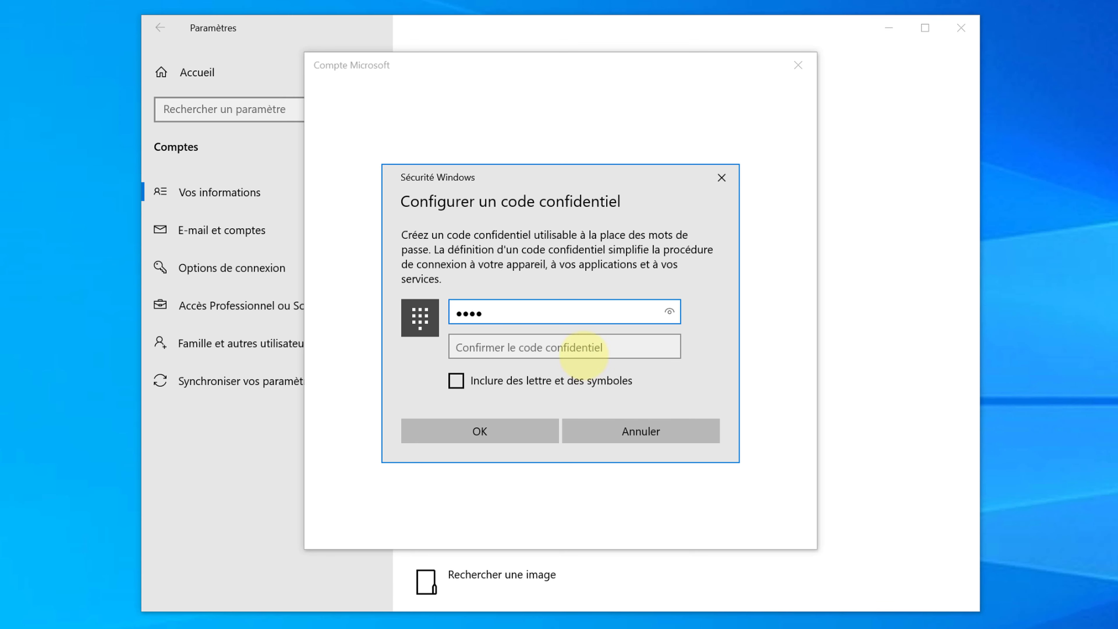
Enter and confirm a four-digit Windows Hello PIN, then save it with OK
{"action": "left_click", "coordinate": [577, 346]}
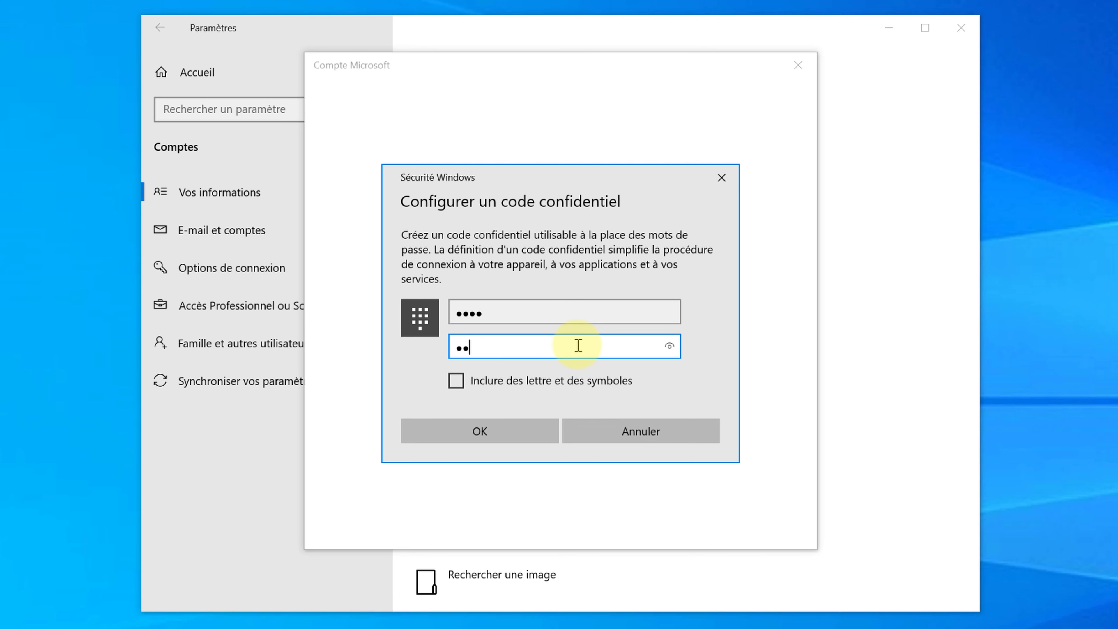
{"action": "left_click", "coordinate": [490, 430]}
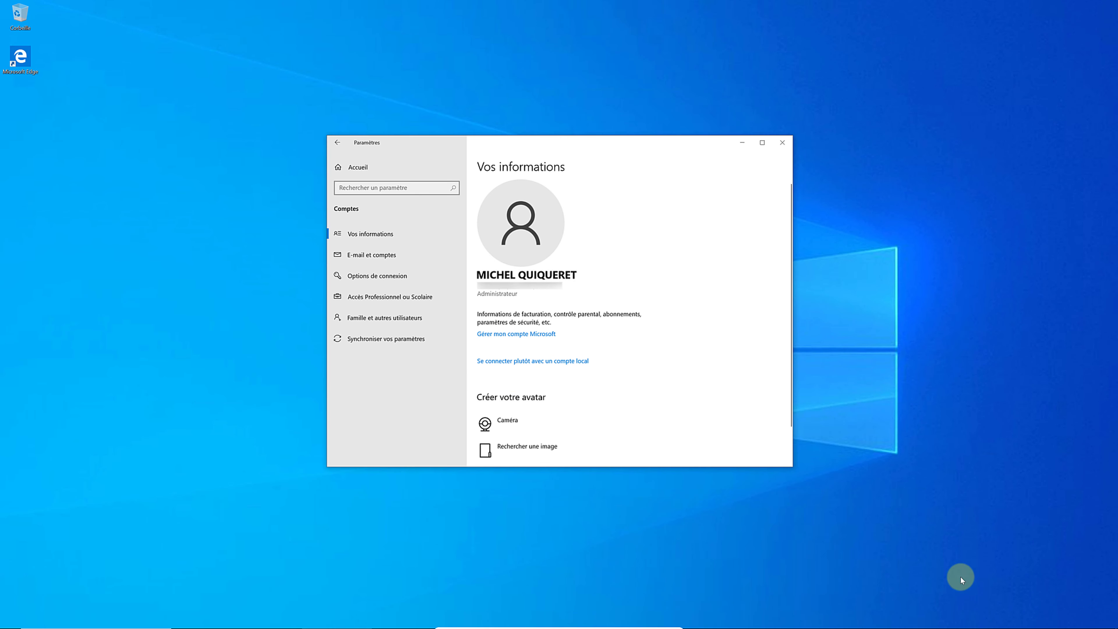
Open OneDrive from the hidden tray icons and start its Se connecter setup
{"action": "mouse_move", "coordinate": [1074, 625]}
{"action": "left_click", "coordinate": [1024, 621]}
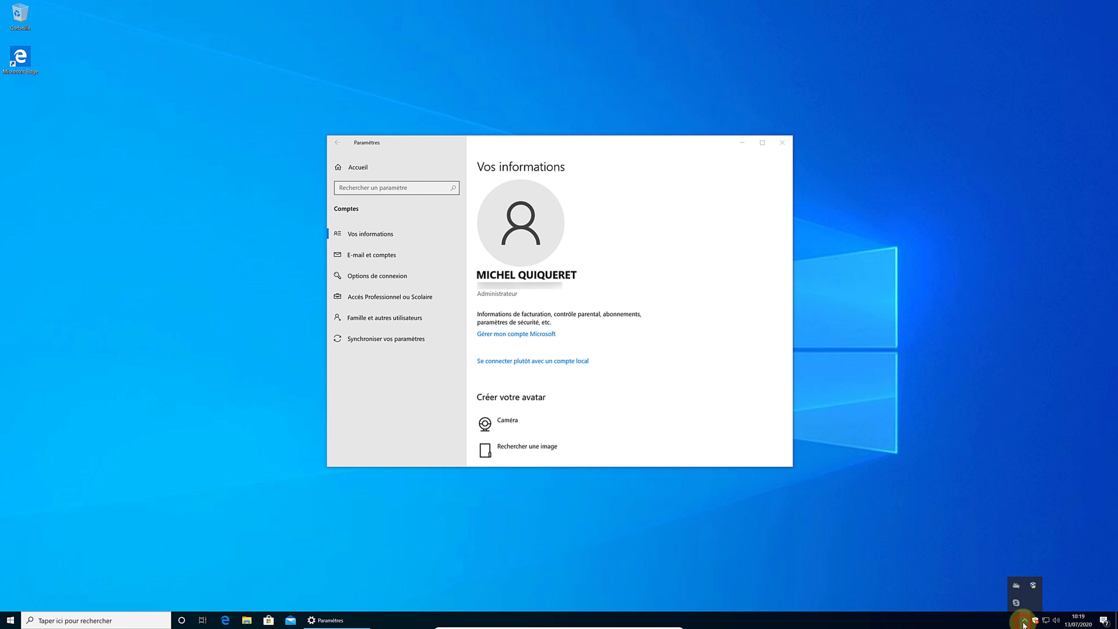
{"action": "left_click", "coordinate": [1016, 586]}
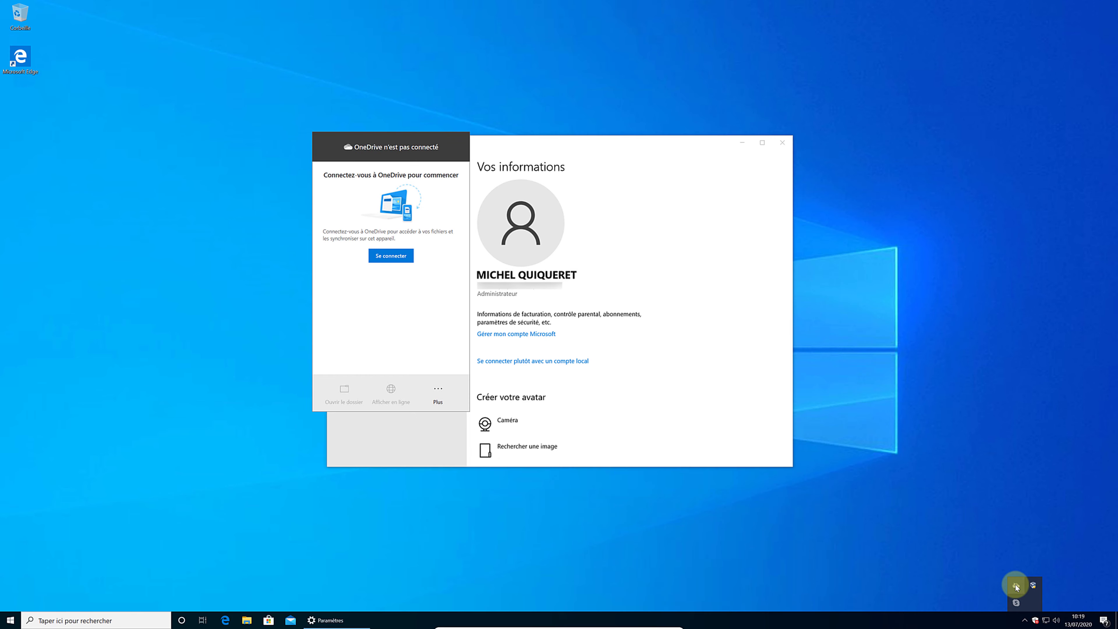
{"action": "left_click", "coordinate": [391, 255]}
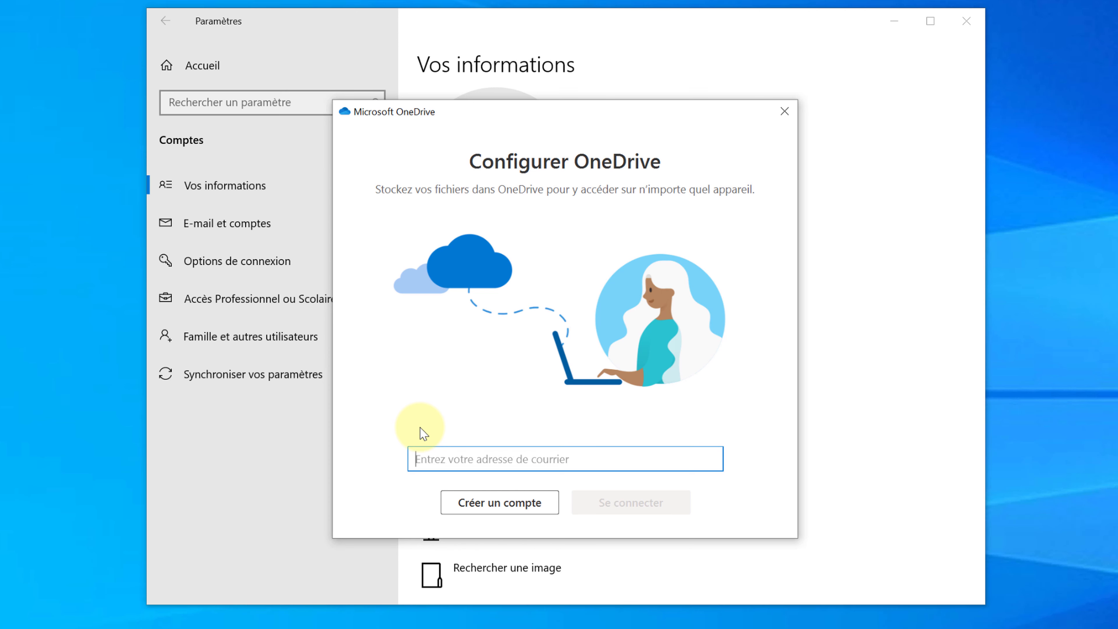
Sign in to OneDrive with the pasted account e-mail address
{"action": "key", "text": "ctrl+v"}
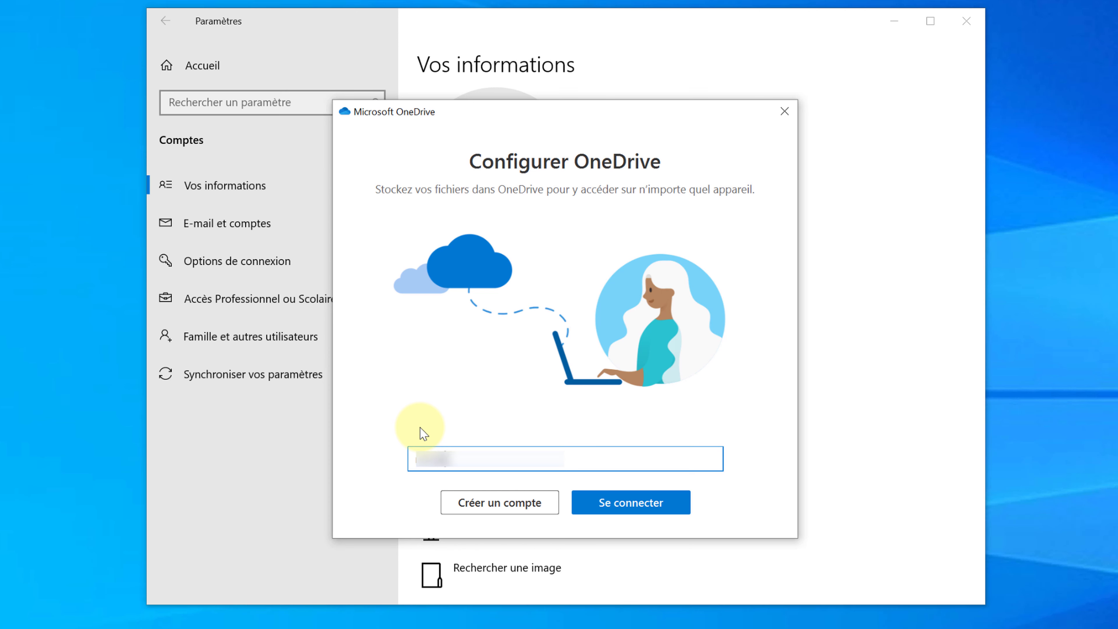
{"action": "type", "text": "xxxxxxxx"}
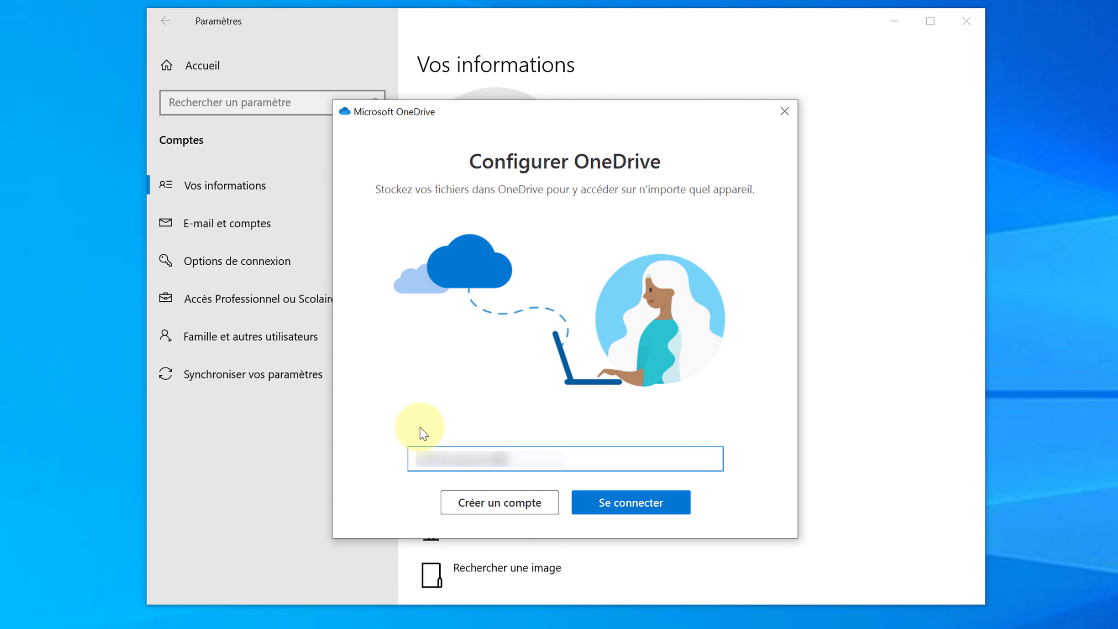
{"action": "type", "text": "xxxxxxxxxxx"}
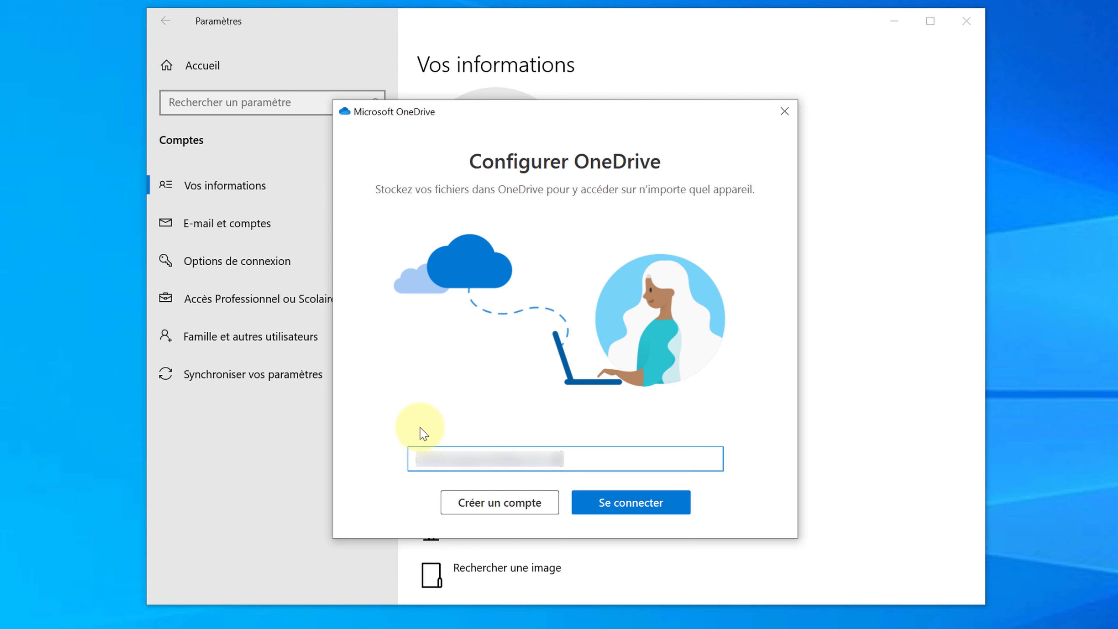
{"action": "left_click", "coordinate": [613, 509]}
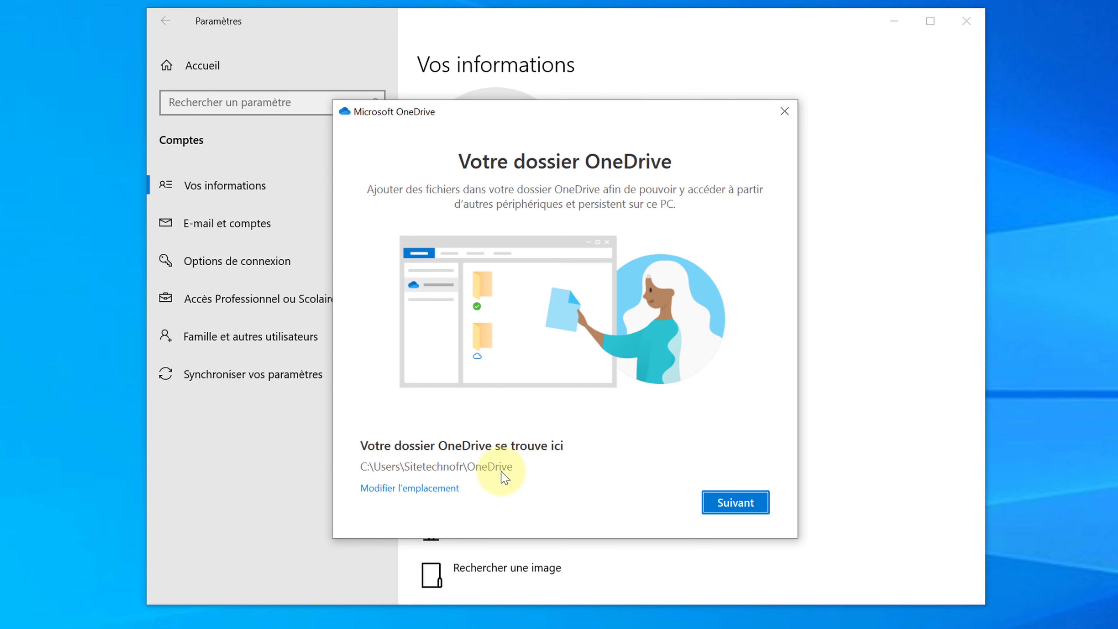
Keep the default OneDrive folder, back up Bureau, Documents and Images, and decline premium
{"action": "left_click", "coordinate": [737, 506]}
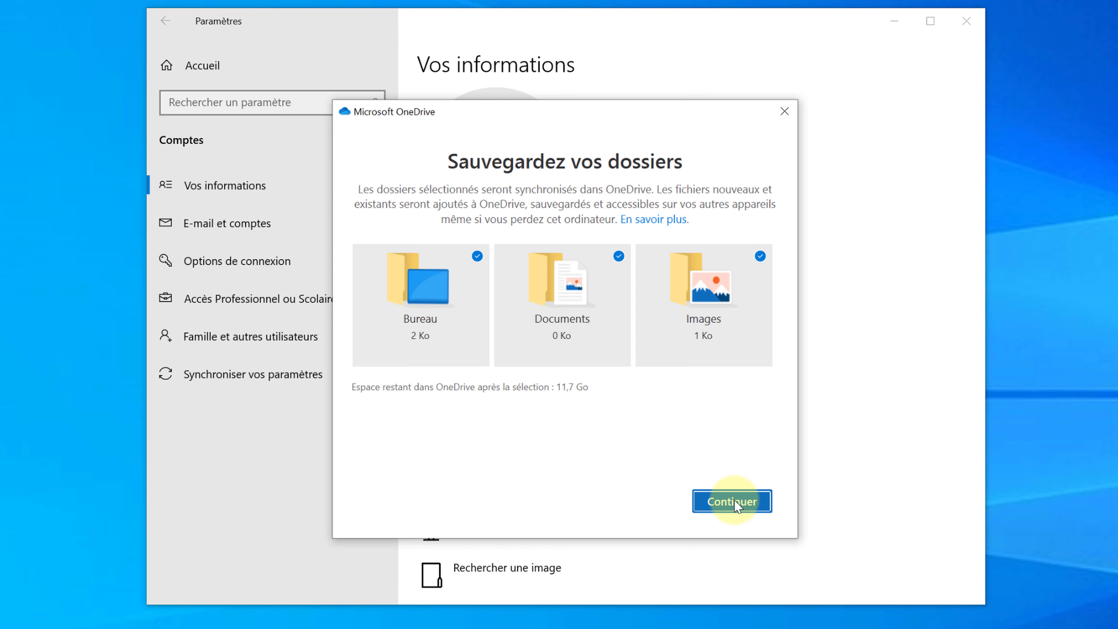
{"action": "left_click", "coordinate": [734, 500]}
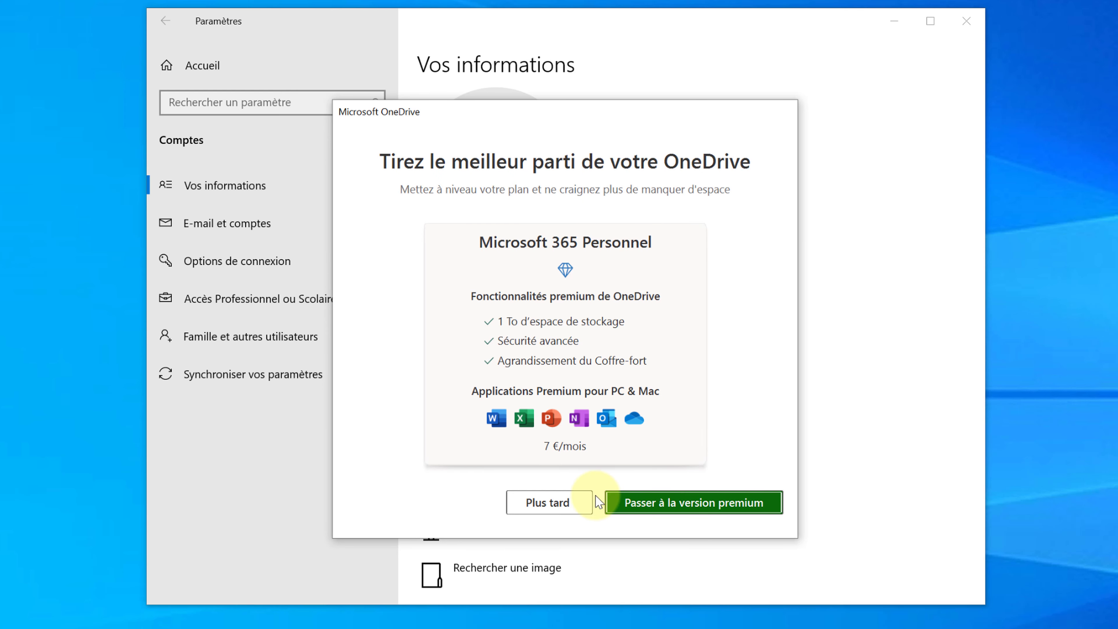
{"action": "left_click", "coordinate": [572, 503]}
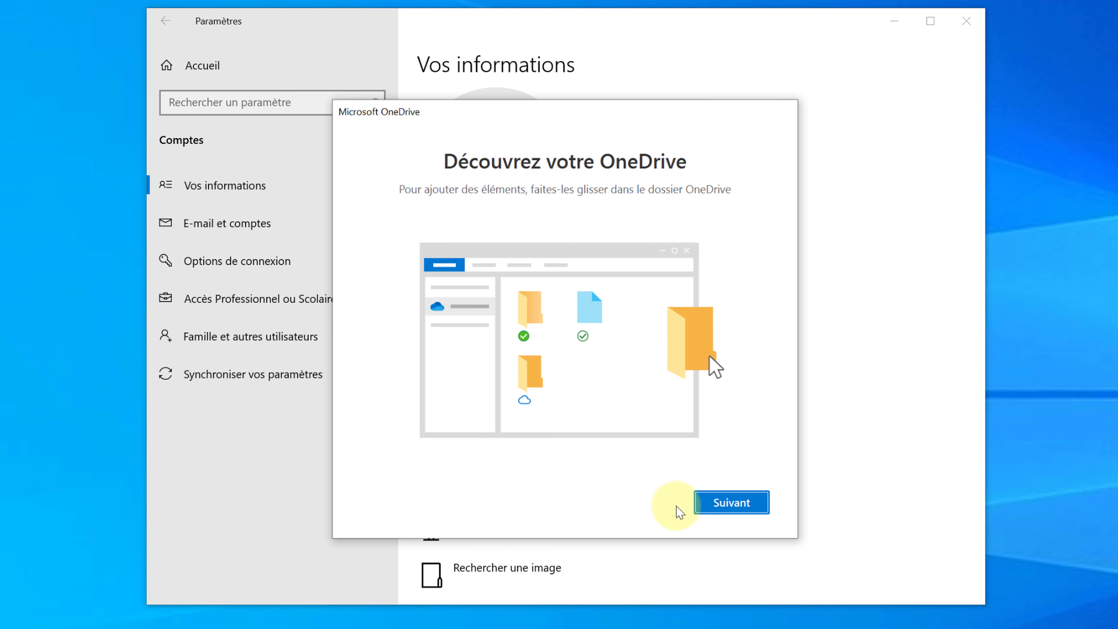
Skip through the OneDrive tour and mobile app offer, then open the OneDrive folder
{"action": "left_click", "coordinate": [722, 511]}
{"action": "left_click", "coordinate": [722, 510]}
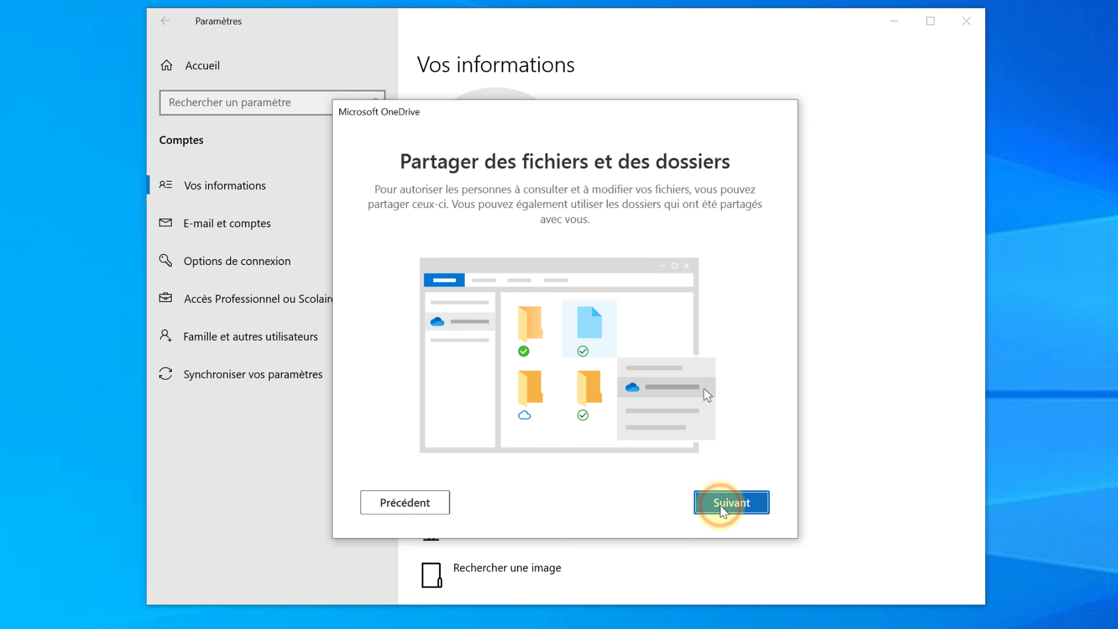
{"action": "left_click", "coordinate": [722, 510]}
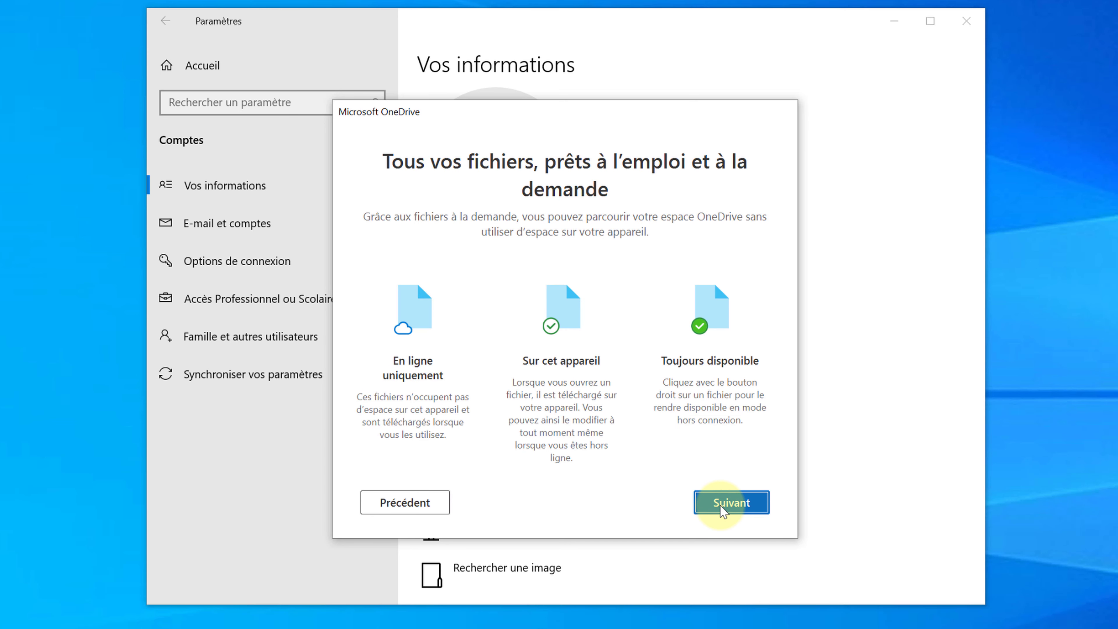
{"action": "left_click", "coordinate": [722, 510]}
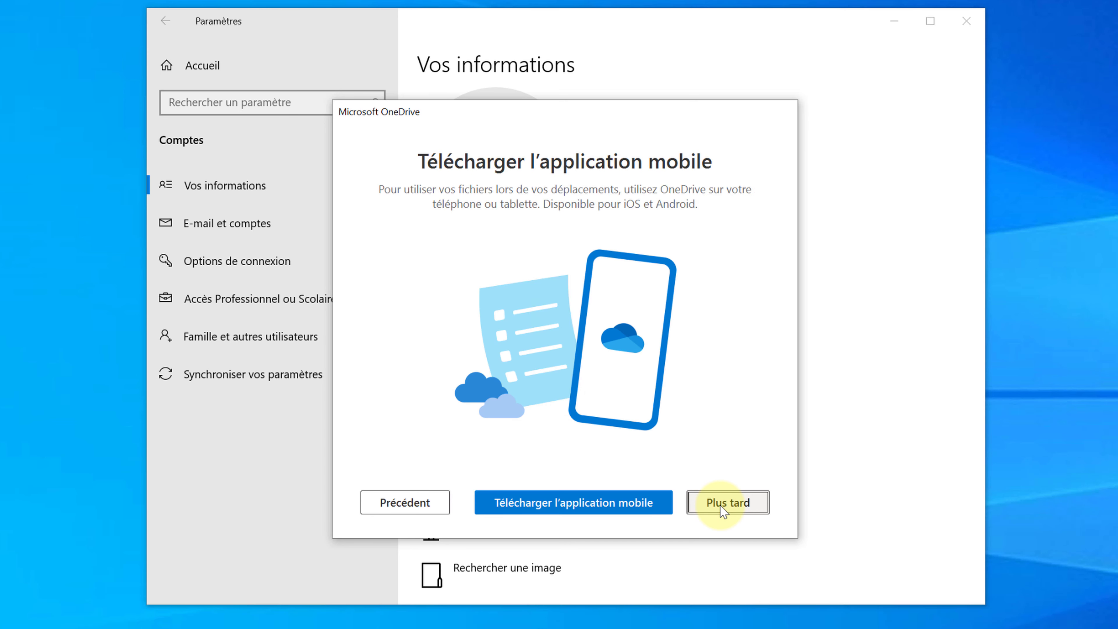
{"action": "left_click", "coordinate": [722, 511]}
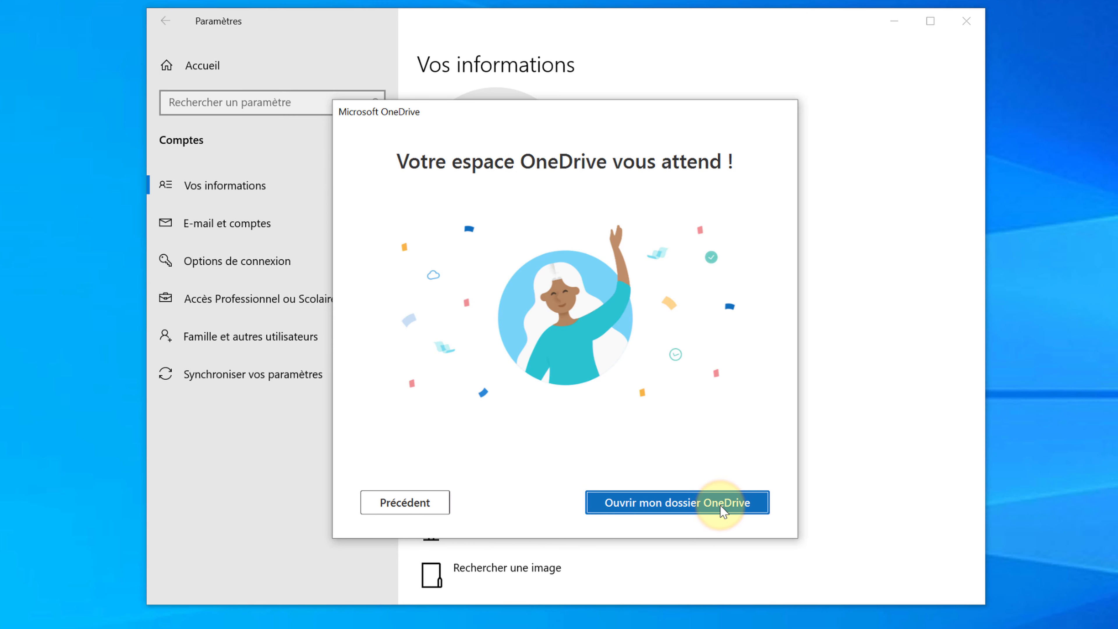
{"action": "left_click", "coordinate": [703, 505]}
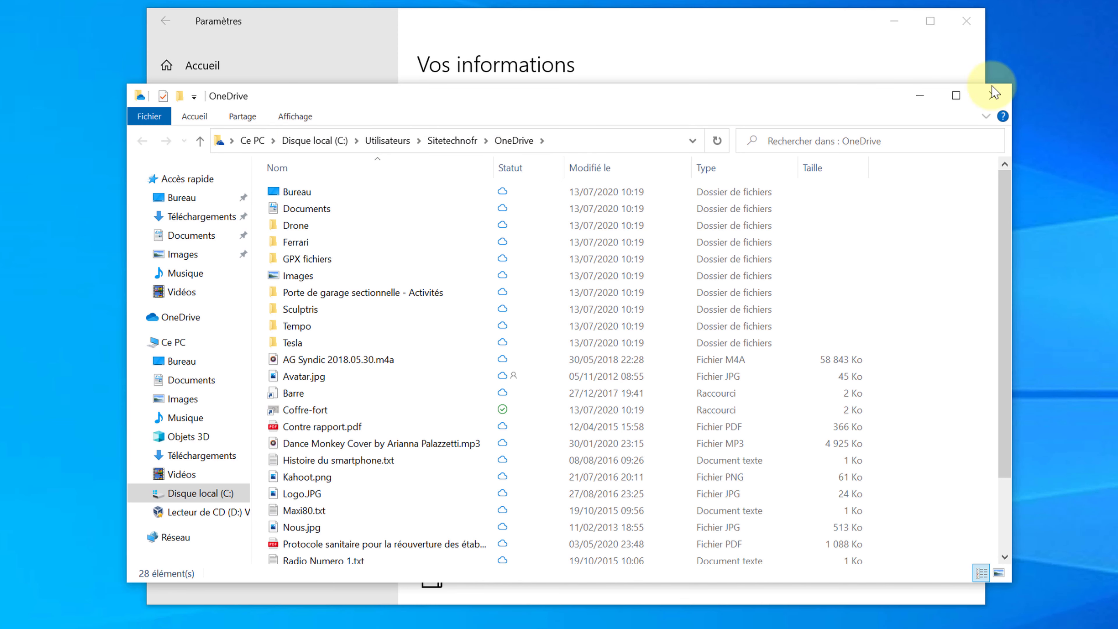
Close the OneDrive File Explorer window and the Paramètres window
{"action": "left_click", "coordinate": [993, 96]}
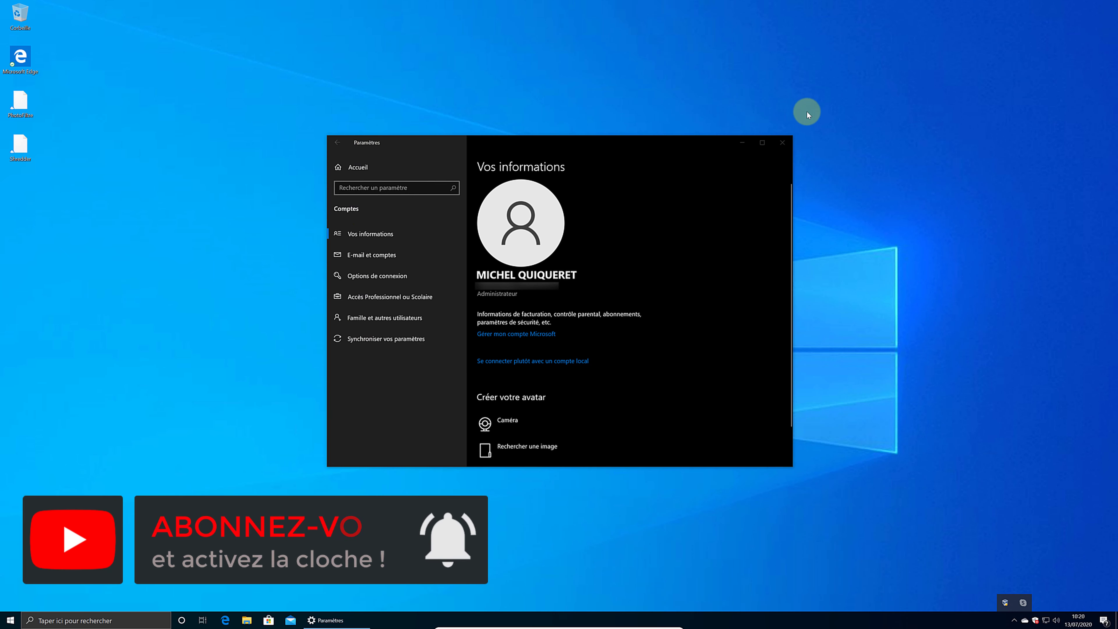
{"action": "left_click", "coordinate": [782, 142]}
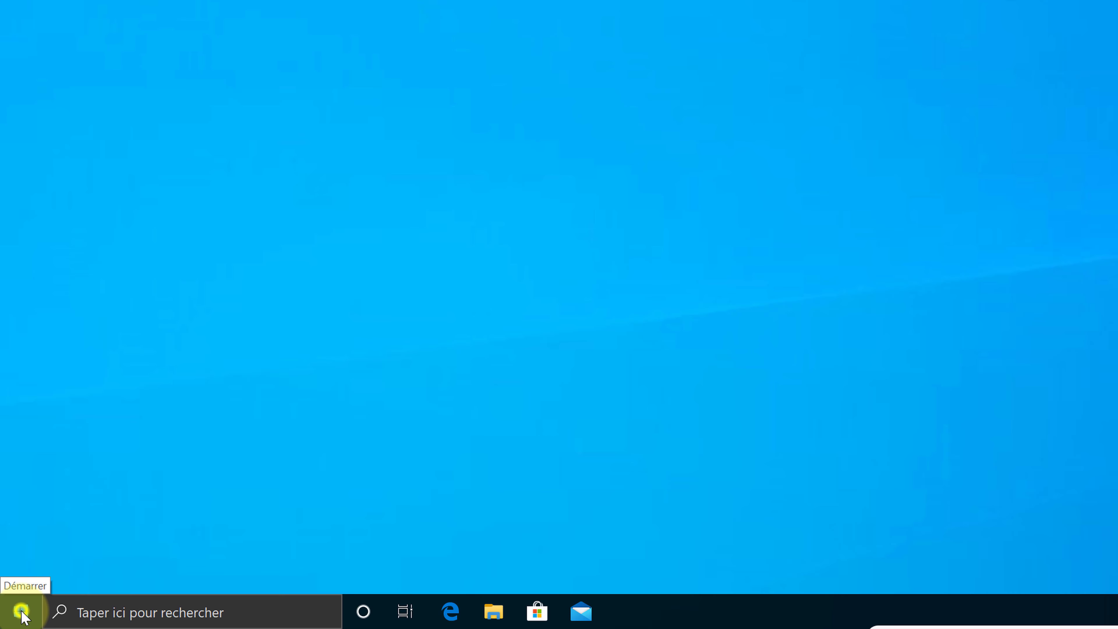
Run 'control userpasswords2' from the Run prompt to open User Accounts
{"action": "right_click", "coordinate": [22, 615]}
{"action": "left_click", "coordinate": [55, 528]}
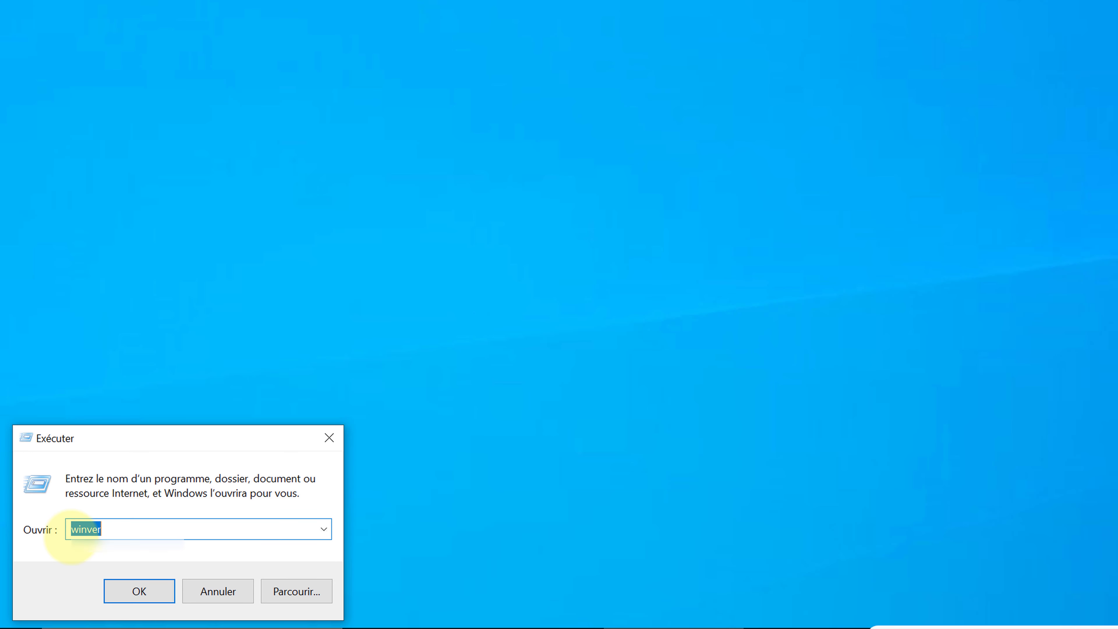
{"action": "type", "text": "control userpassw"}
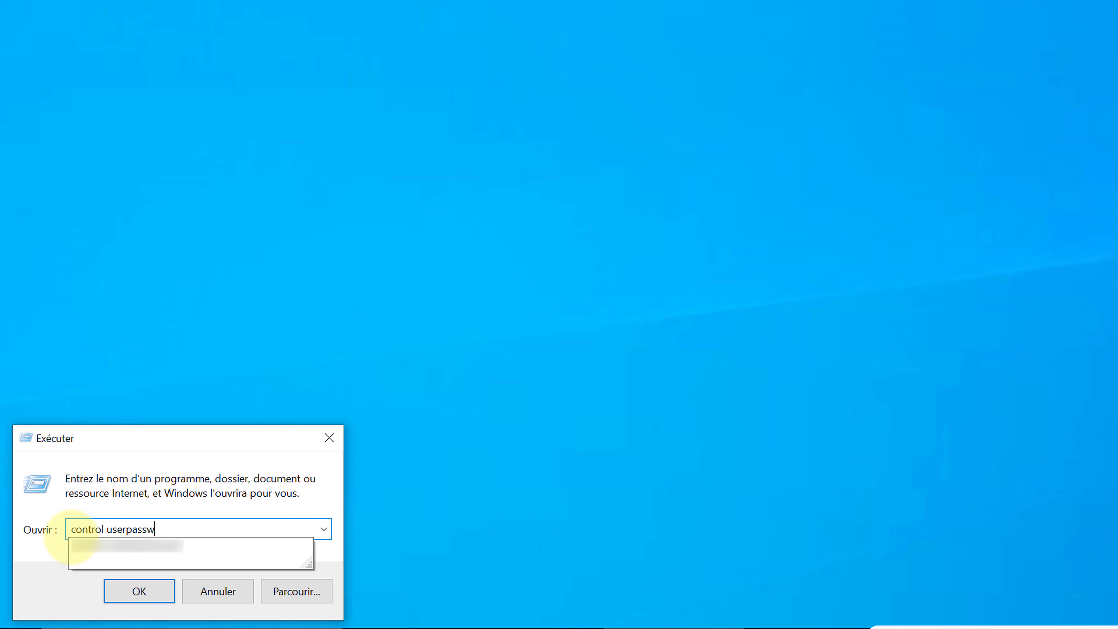
{"action": "type", "text": "ords2"}
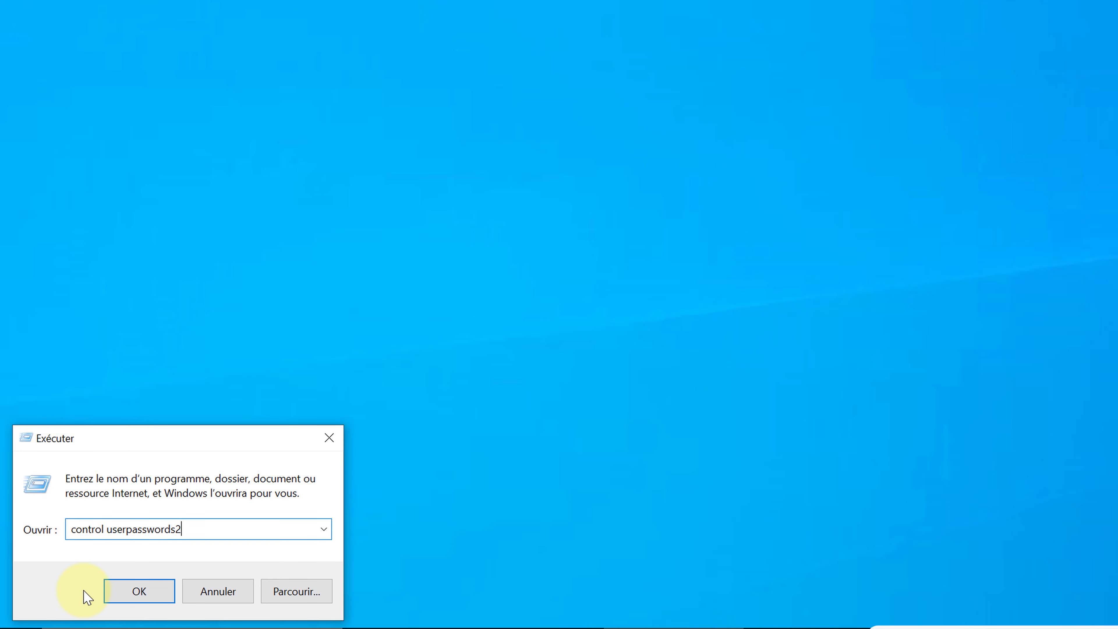
{"action": "left_click", "coordinate": [137, 592]}
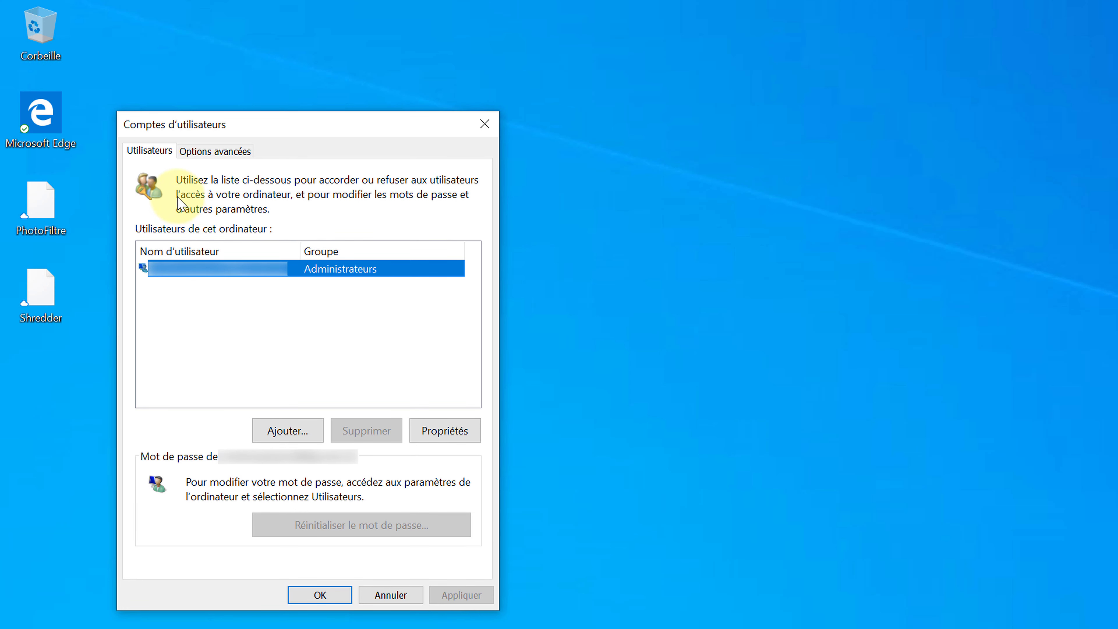
Check the account is in Administrateurs, cancel User Accounts unchanged, and open Windows Settings
{"action": "left_click", "coordinate": [173, 208]}
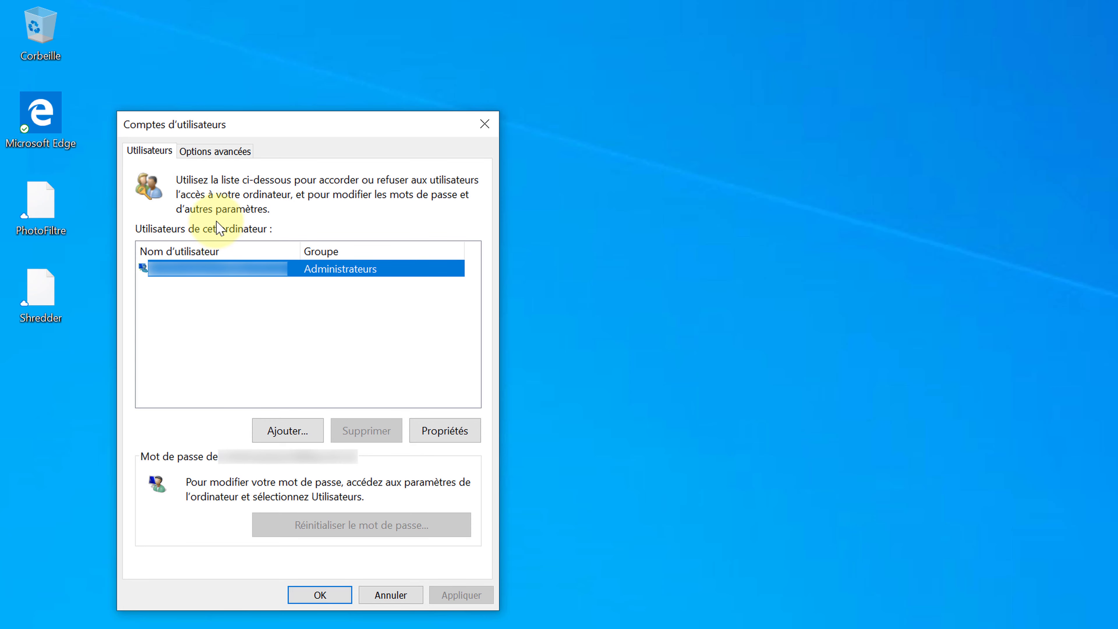
{"action": "left_click", "coordinate": [390, 594]}
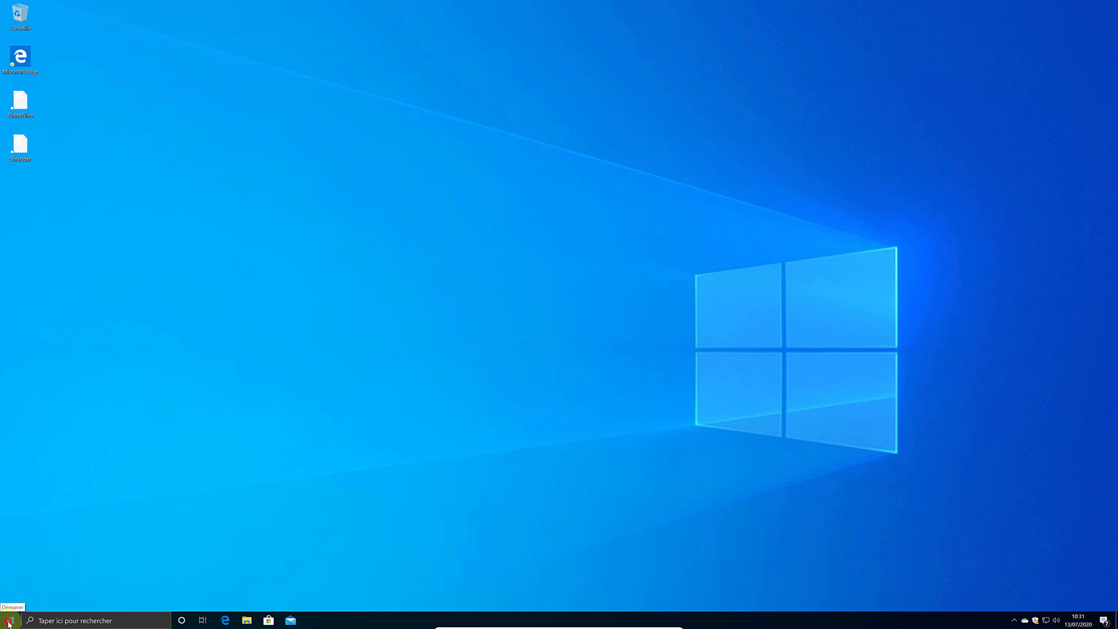
{"action": "left_click", "coordinate": [10, 620]}
{"action": "left_click", "coordinate": [11, 580]}
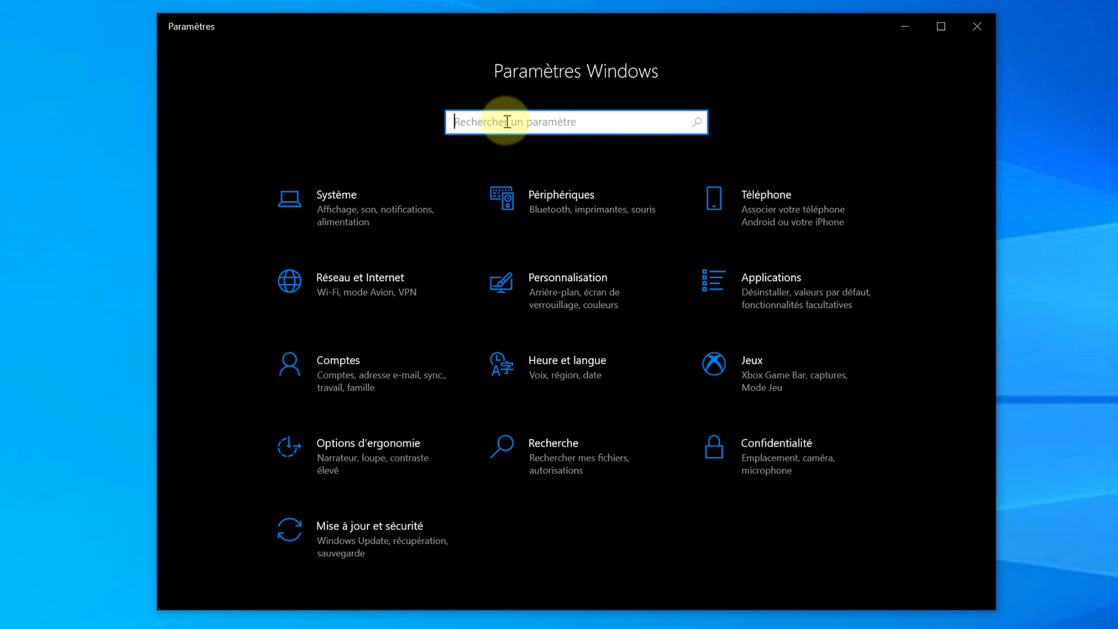
Find 'hello' in Settings and set 'Exiger la connexion à Windows Hello' to Désactivé, then close Settings
{"action": "left_click", "coordinate": [510, 140]}
{"action": "type", "text": "hello"}
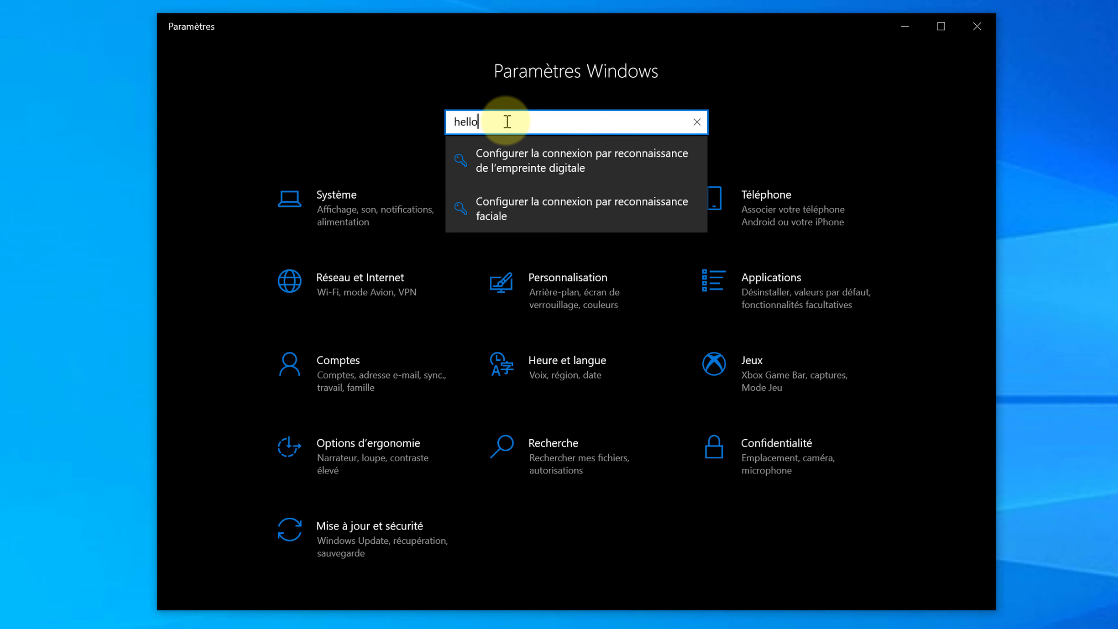
{"action": "left_click", "coordinate": [500, 207]}
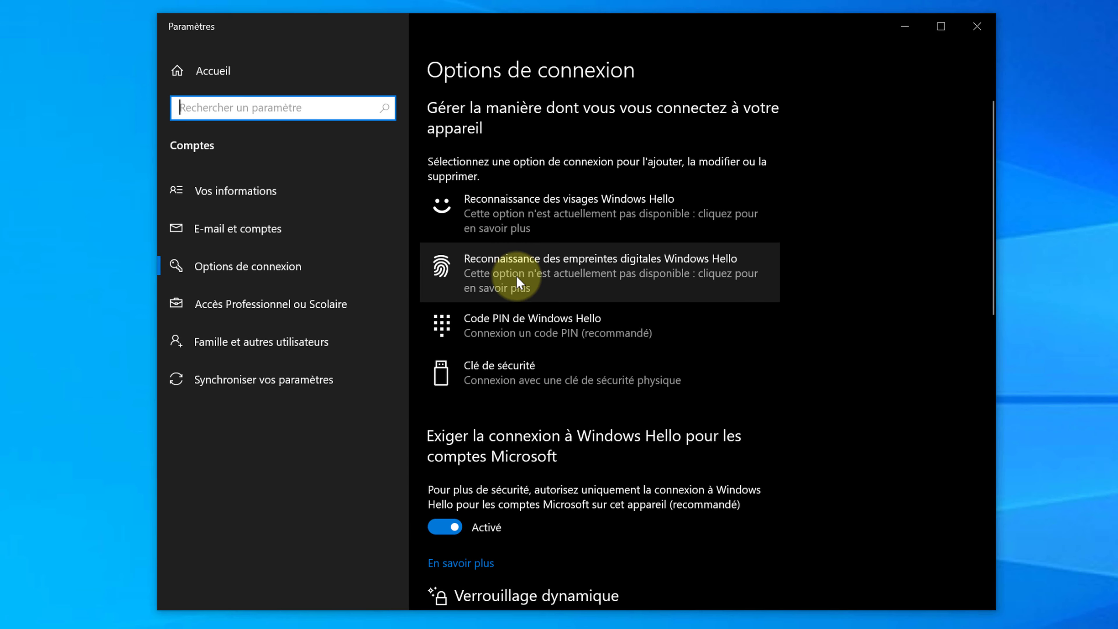
{"action": "scroll", "coordinate": [516, 276], "scroll_direction": "down", "scroll_amount": 2}
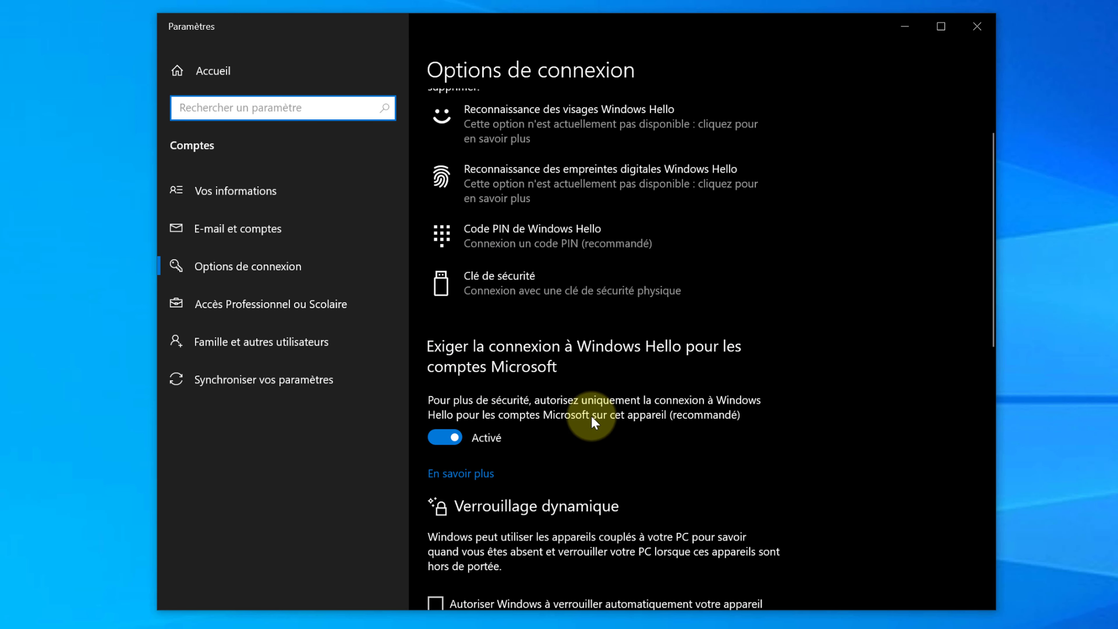
{"action": "left_click", "coordinate": [445, 436]}
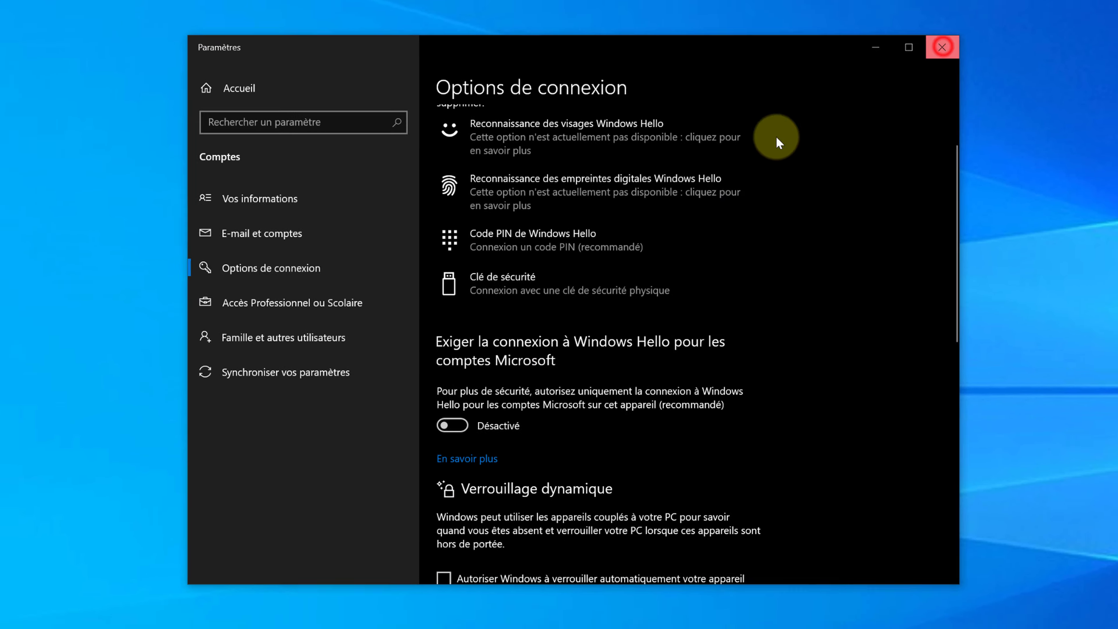
{"action": "left_click", "coordinate": [949, 43]}
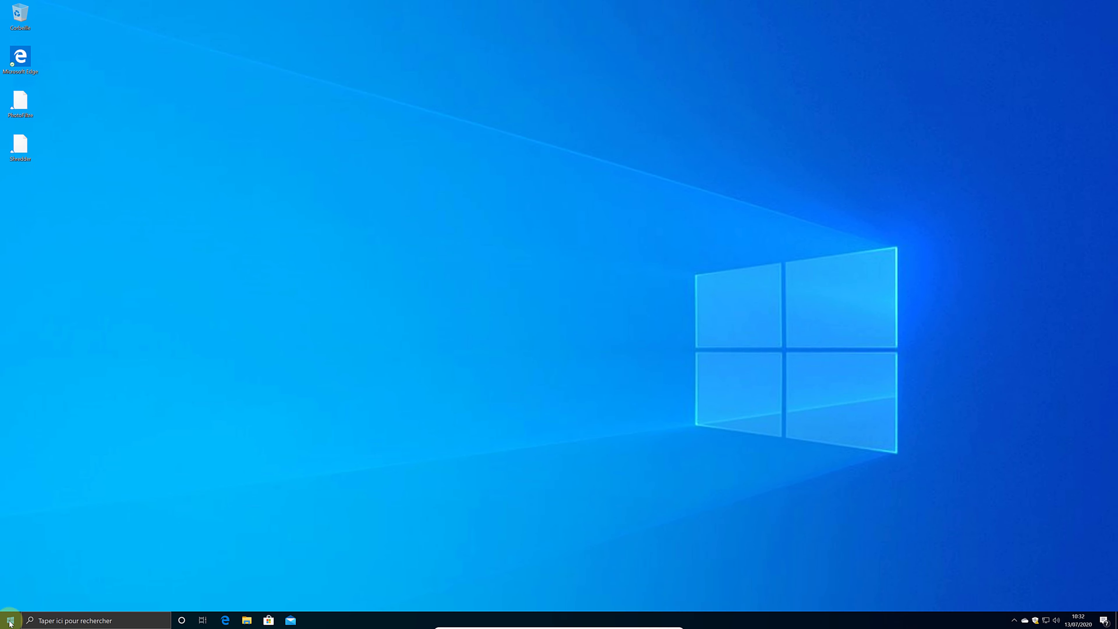
{"action": "right_click", "coordinate": [11, 621]}
Run control userpasswords2, untick the user name and password requirement, and apply it
{"action": "left_click", "coordinate": [22, 568]}
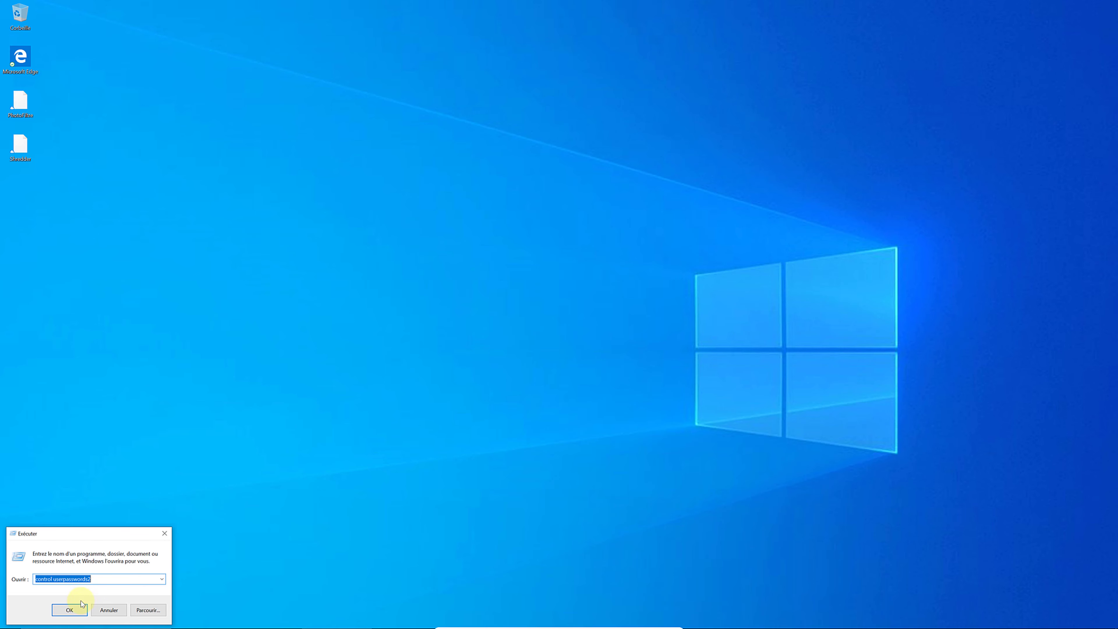
{"action": "left_click", "coordinate": [72, 611]}
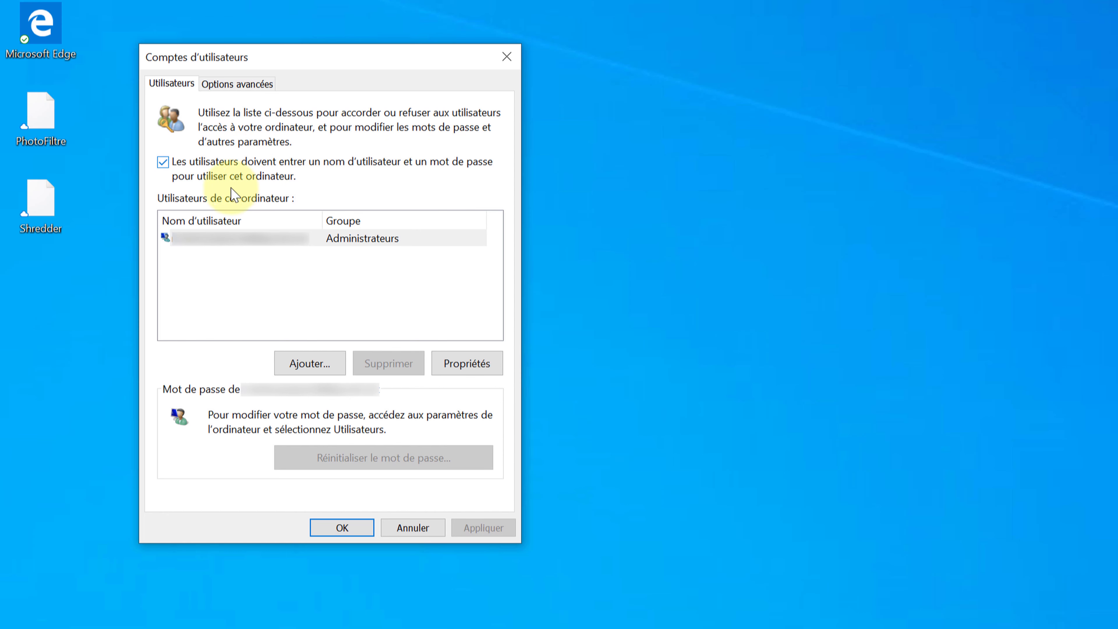
{"action": "left_click", "coordinate": [163, 163]}
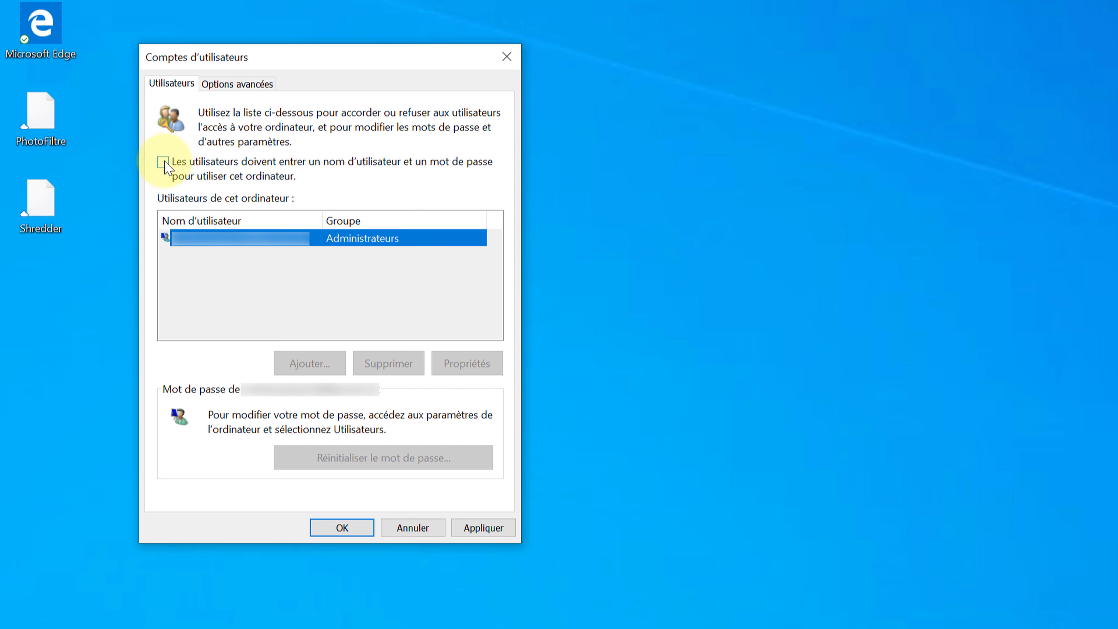
{"action": "left_click", "coordinate": [217, 241]}
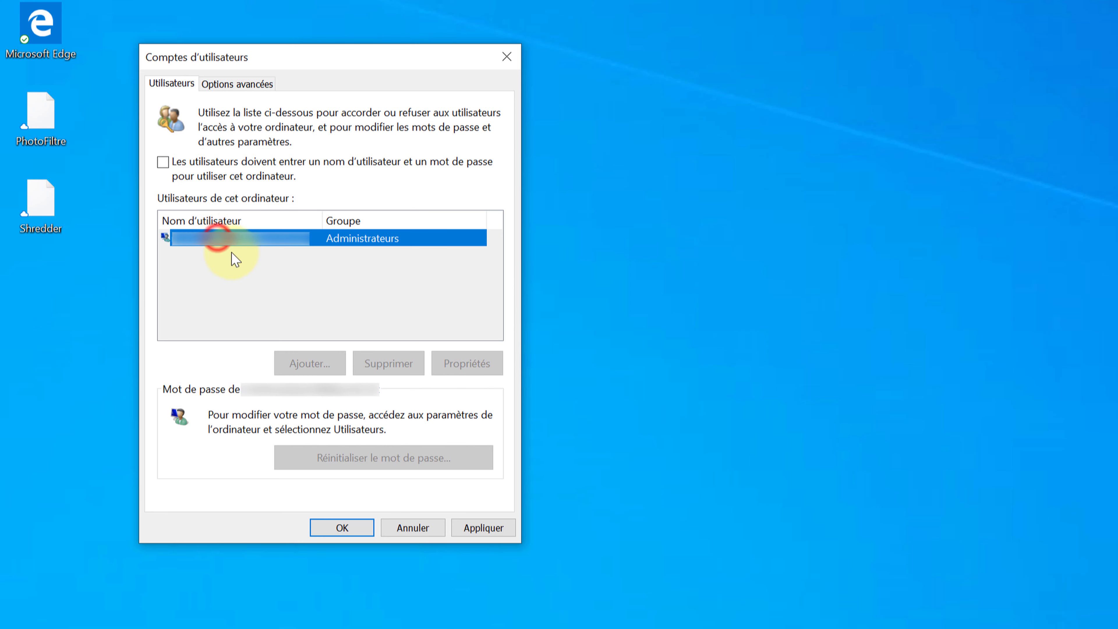
{"action": "left_click", "coordinate": [487, 528]}
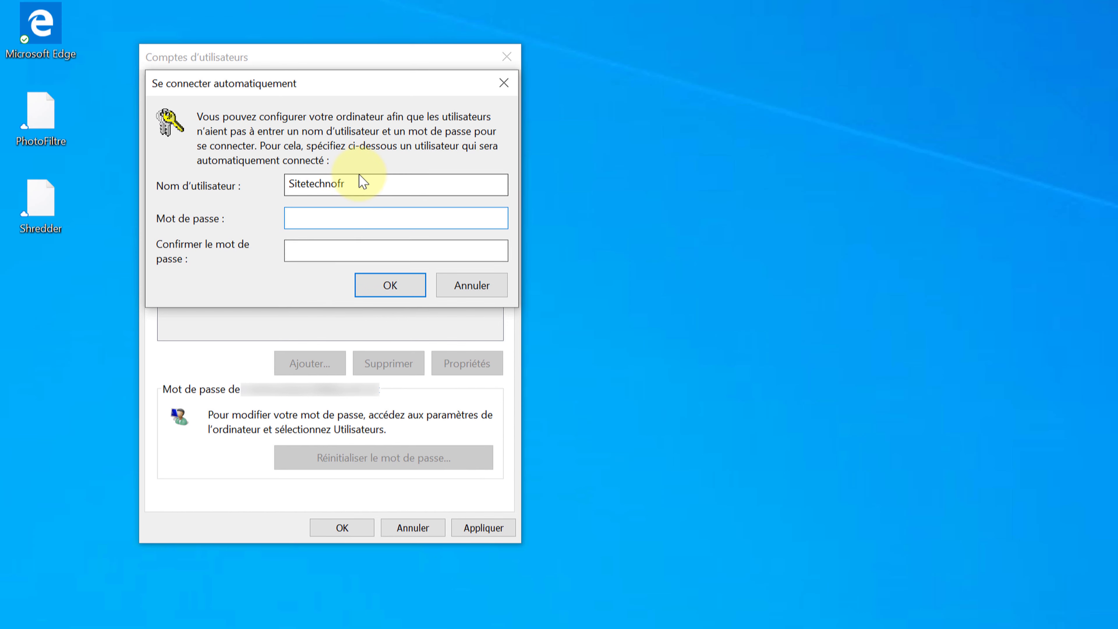
Enter the account's user name and its password twice for automatic sign-in, then confirm with OK
{"action": "double_click", "coordinate": [358, 176]}
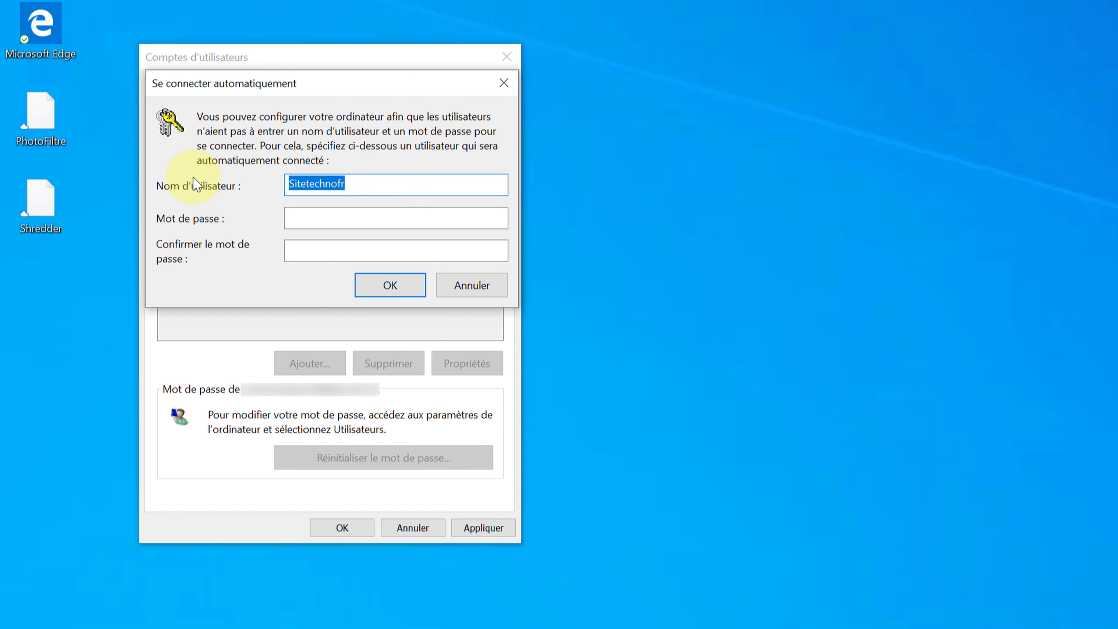
{"action": "key", "text": "ctrl+v"}
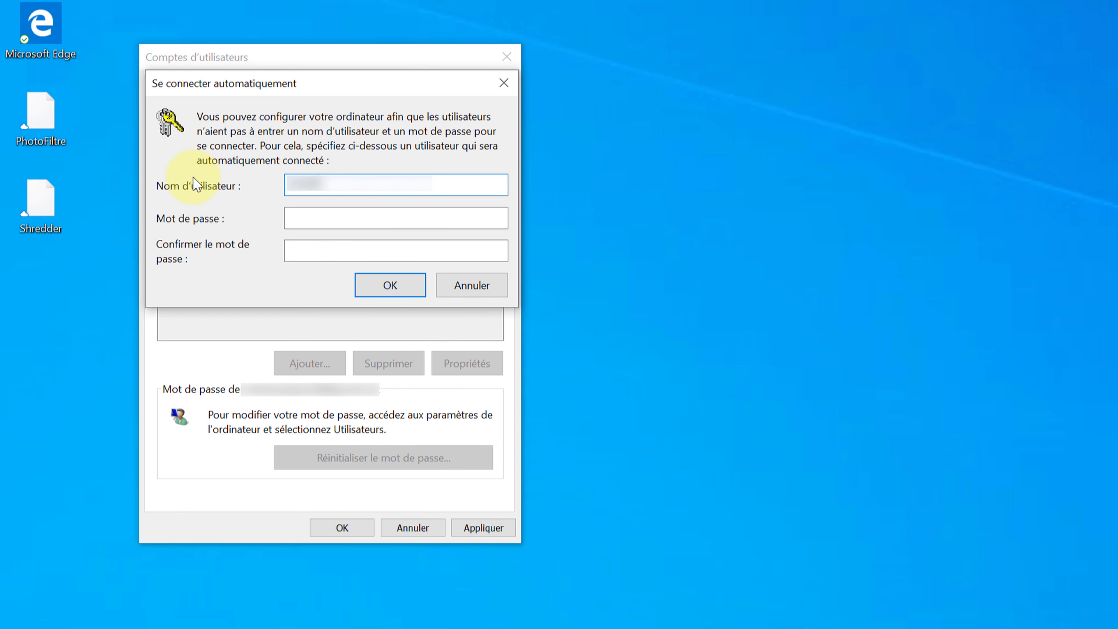
{"action": "type", "text": "xxxx"}
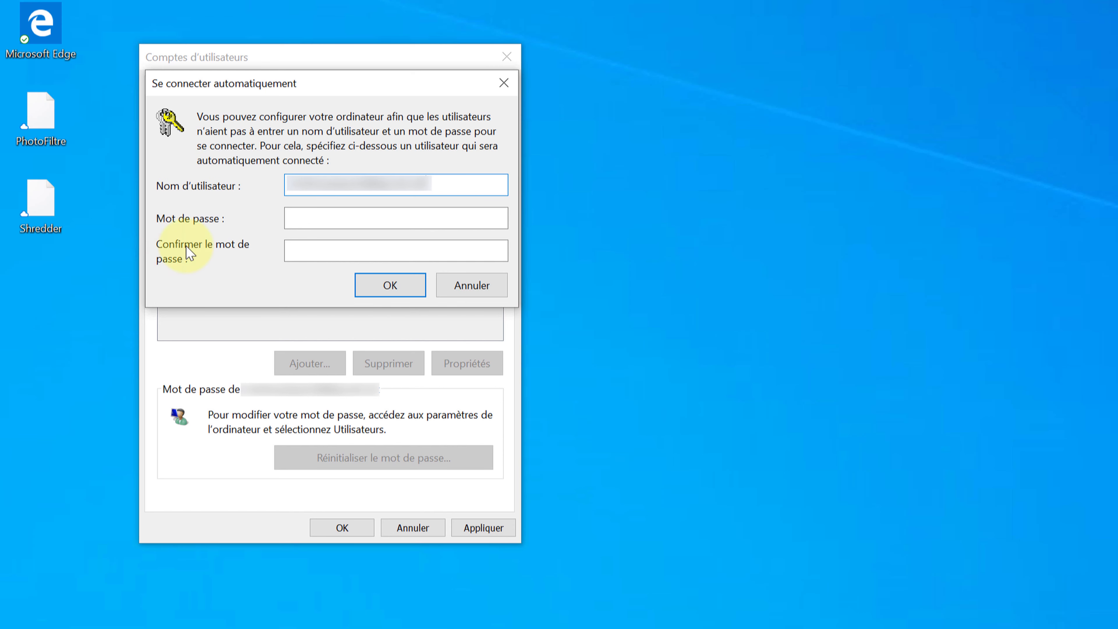
{"action": "left_click", "coordinate": [346, 217]}
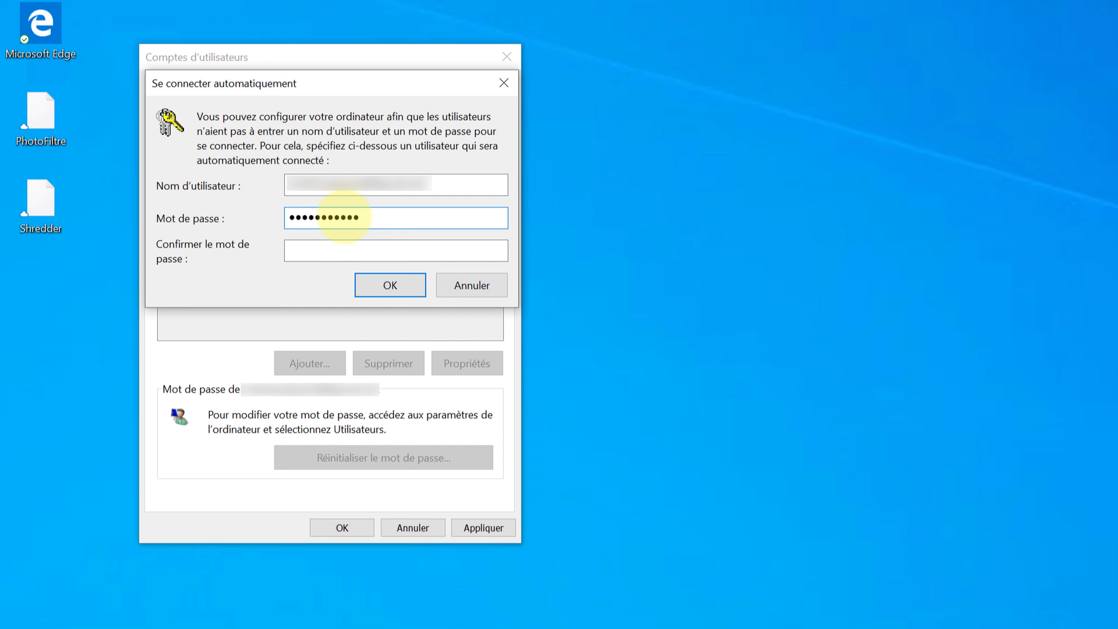
{"action": "left_click", "coordinate": [355, 251]}
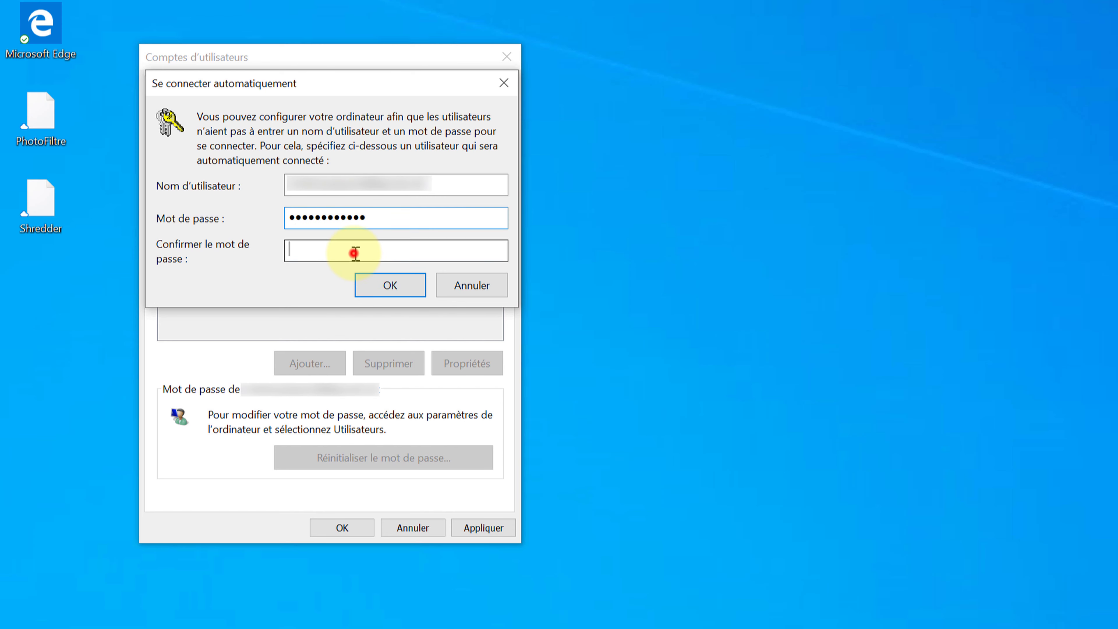
{"action": "type", "text": "**"}
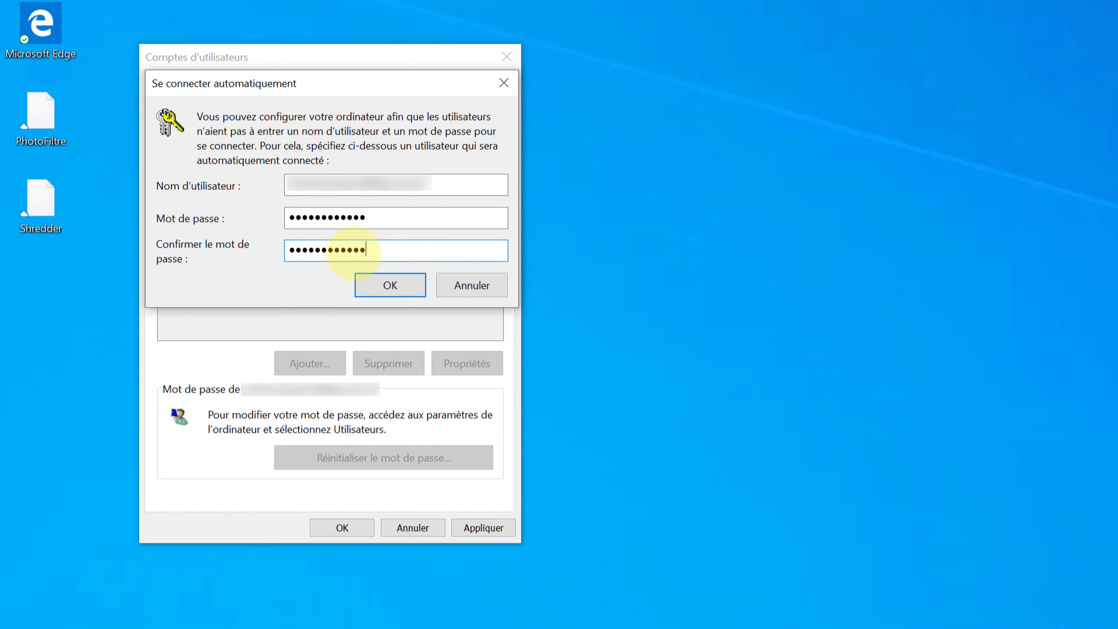
{"action": "left_click", "coordinate": [369, 285]}
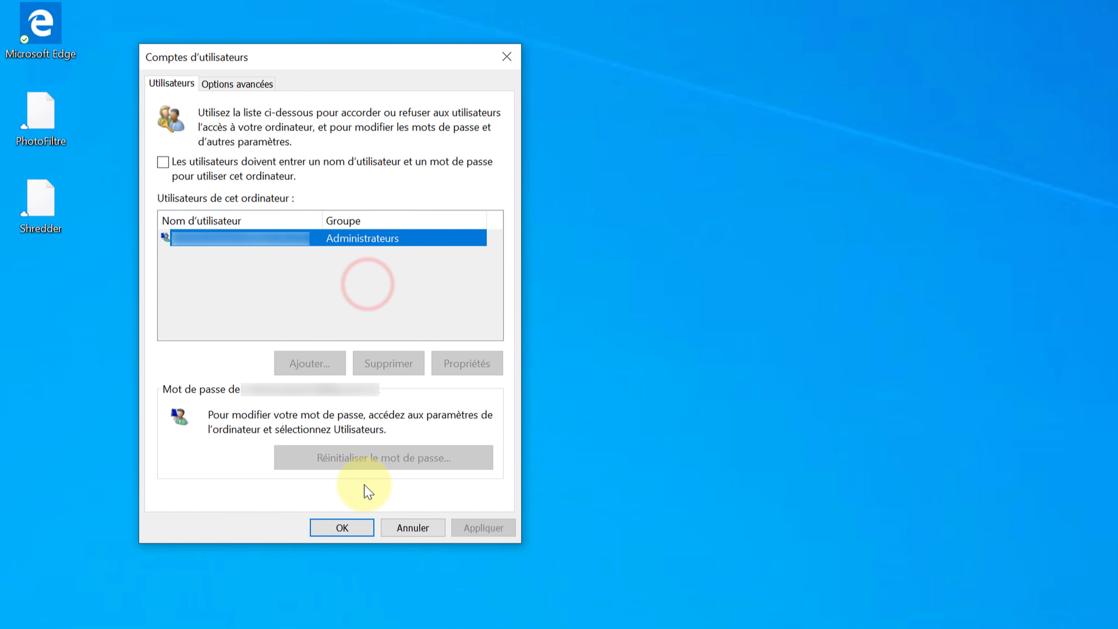
Confirm Comptes d'utilisateurs with OK and restart the PC via Start > Power > Redémarrer
{"action": "left_click", "coordinate": [344, 526]}
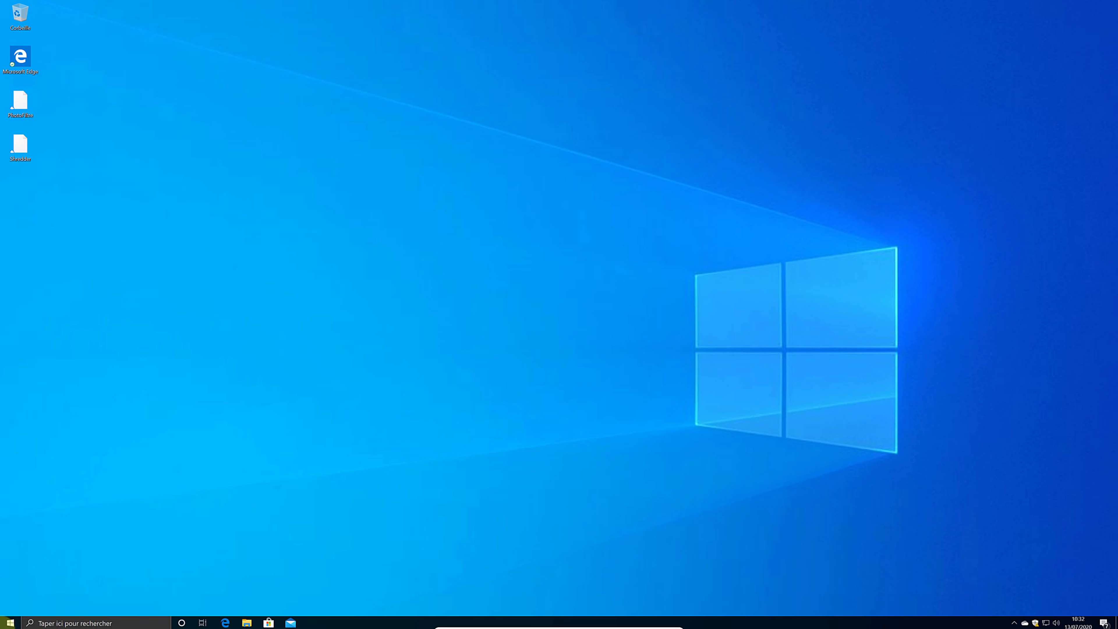
{"action": "left_click", "coordinate": [5, 622]}
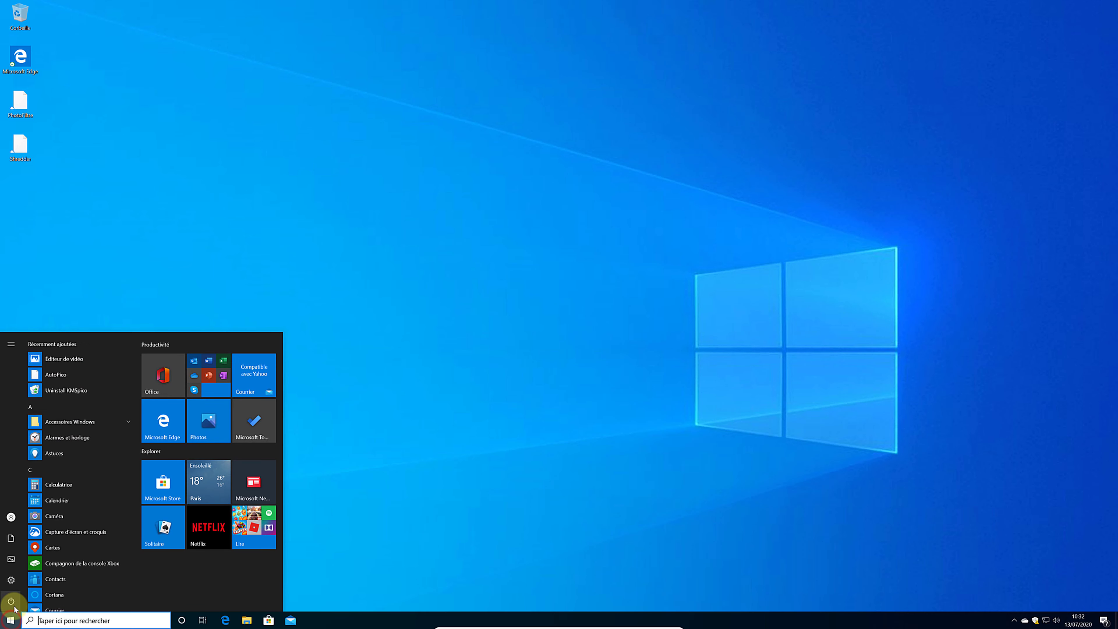
{"action": "left_click", "coordinate": [14, 605]}
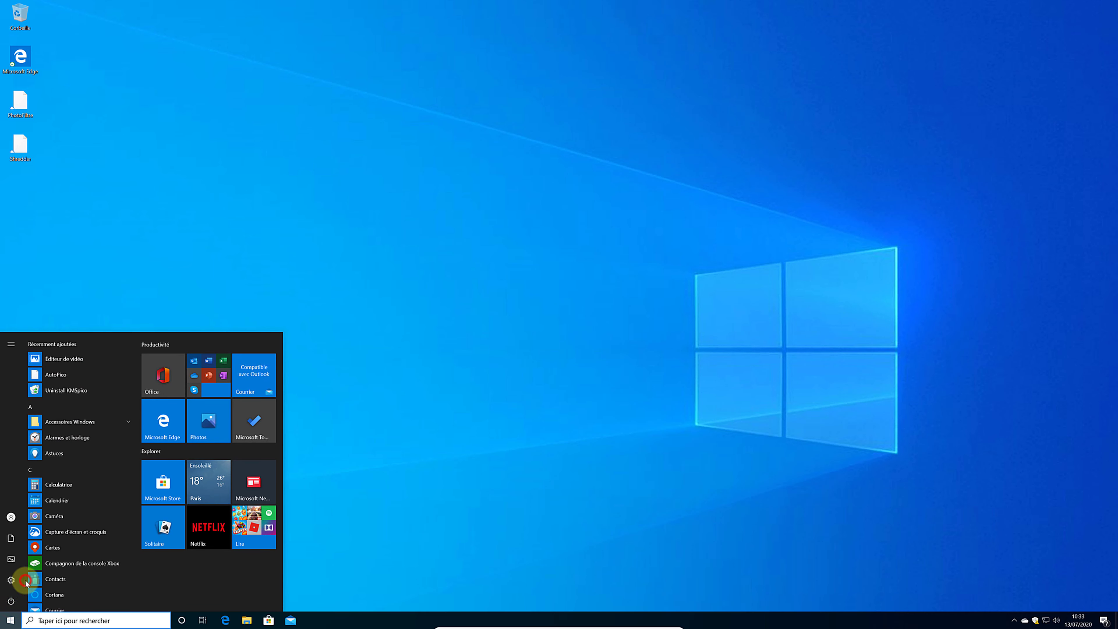
{"action": "left_click", "coordinate": [25, 579]}
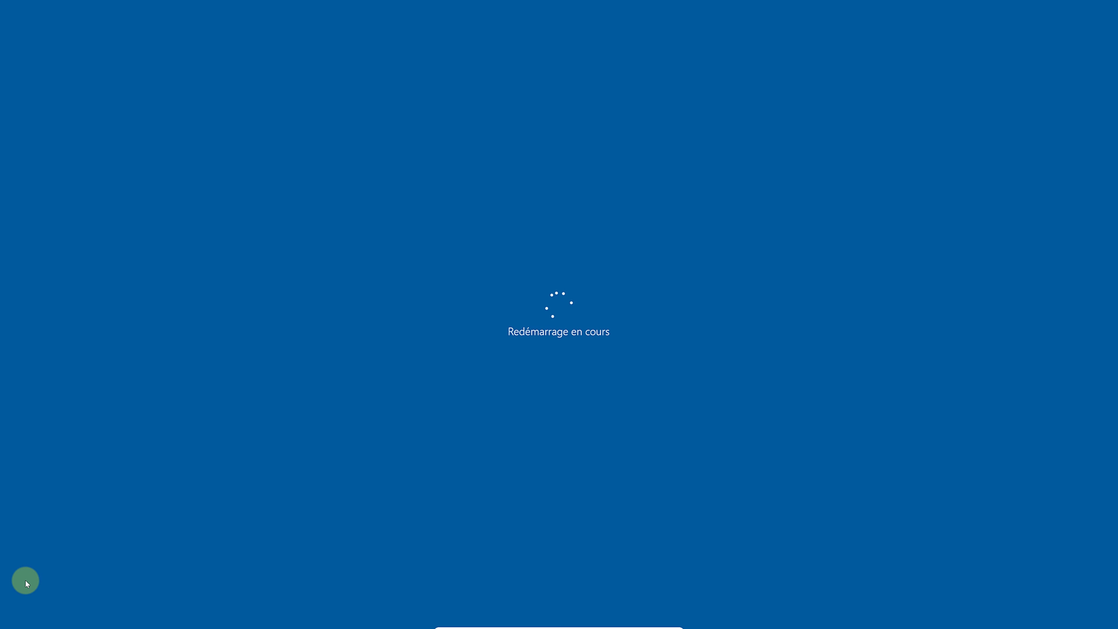